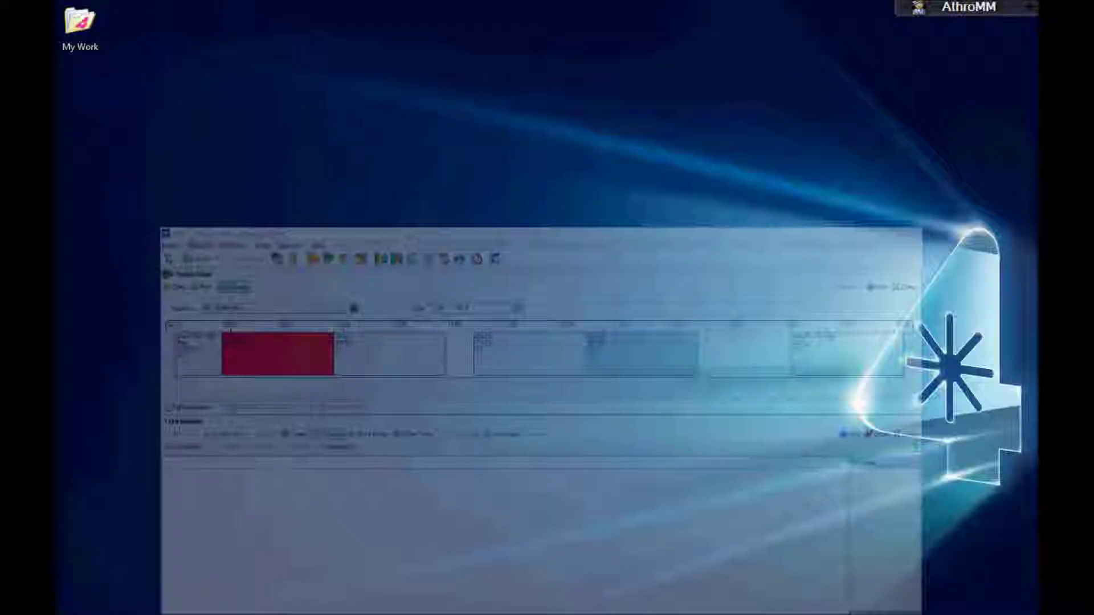
Launch Microsoft Excel 2010 from the Core Programs group and maximize its window
key(super)
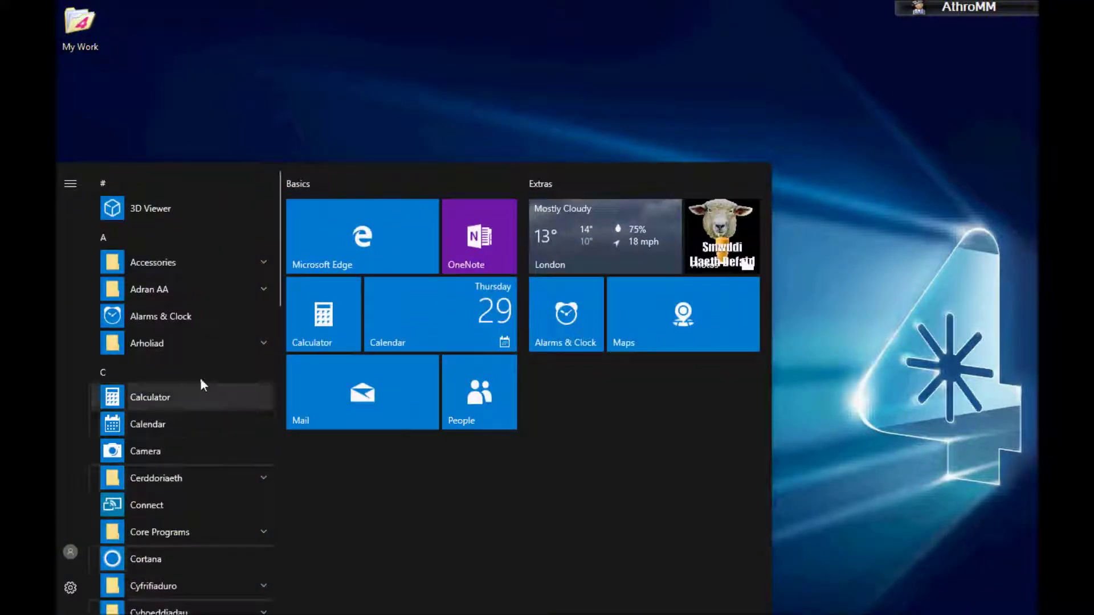
click(174, 533)
scroll(181, 539, down, 5)
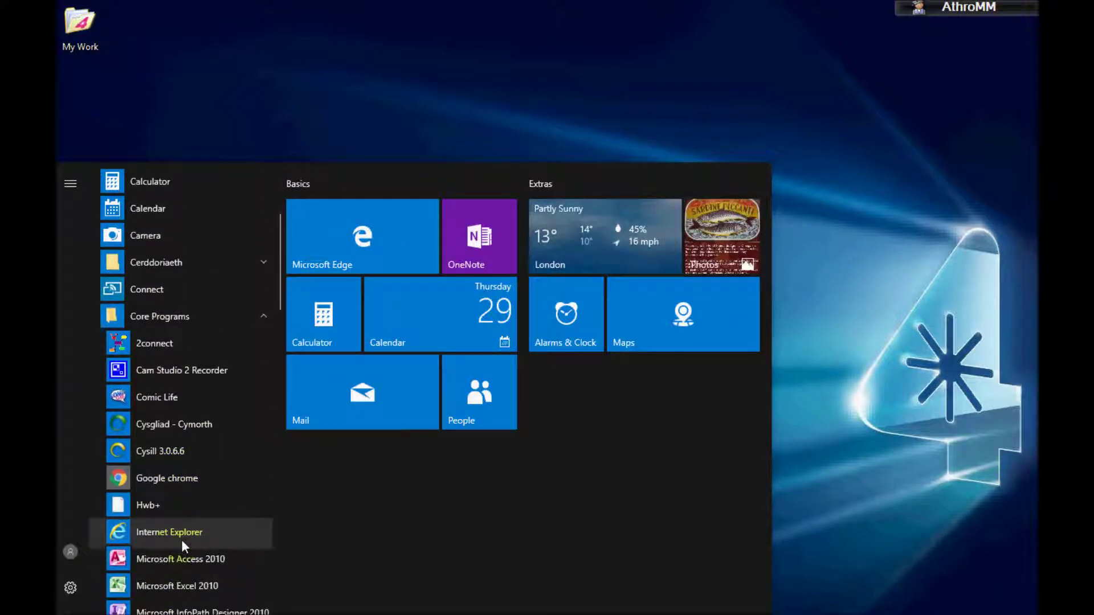
scroll(177, 444, down, 1)
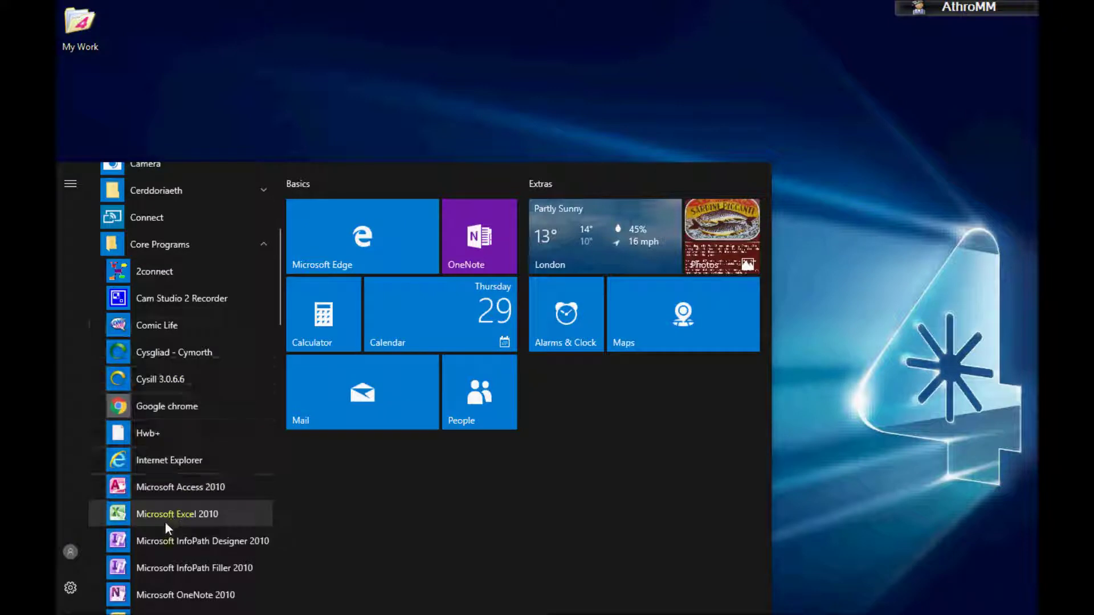
click(165, 516)
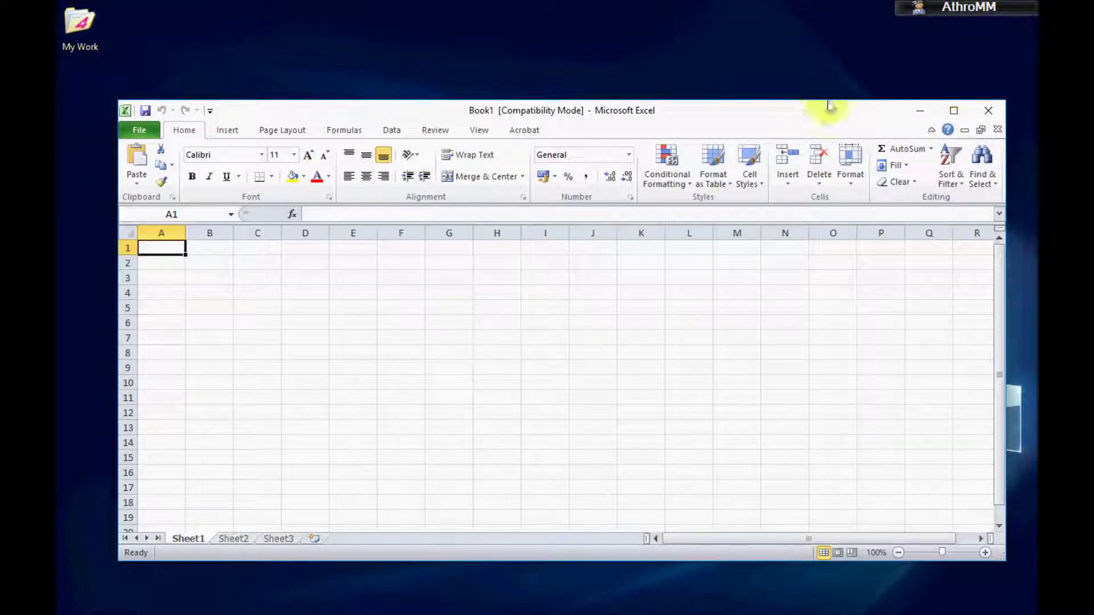
click(953, 110)
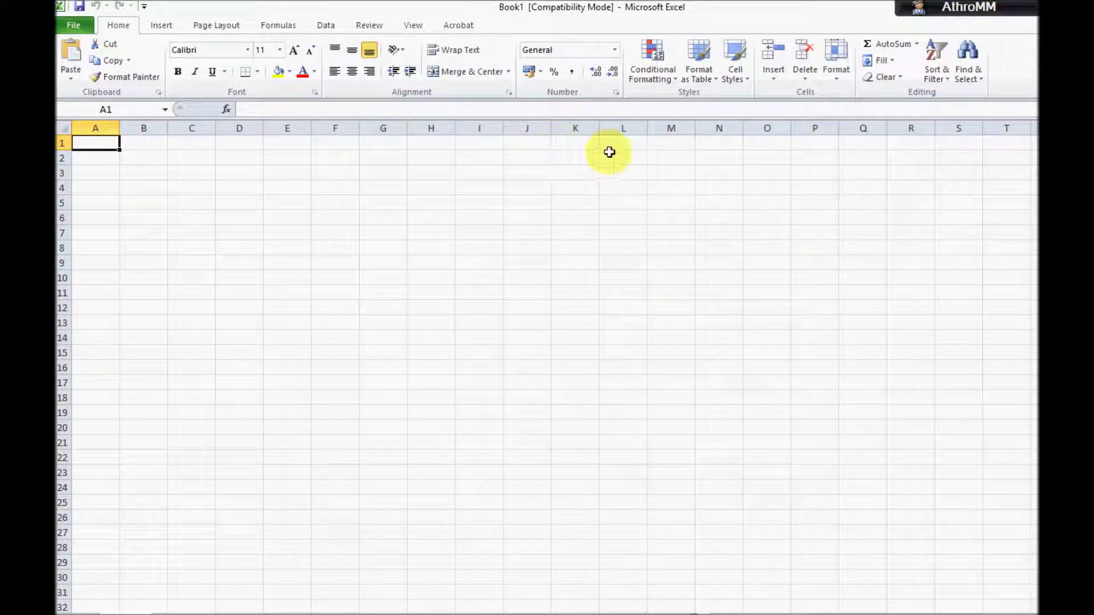
click(105, 155)
click(146, 159)
click(190, 175)
click(228, 186)
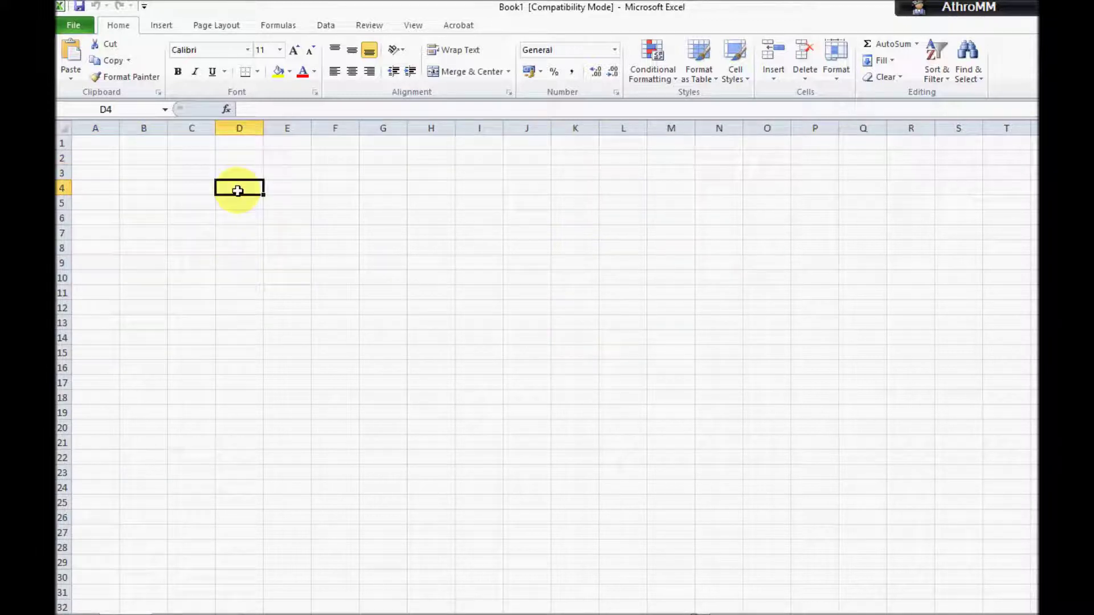
click(94, 144)
click(150, 157)
click(137, 143)
click(94, 147)
click(102, 158)
click(145, 157)
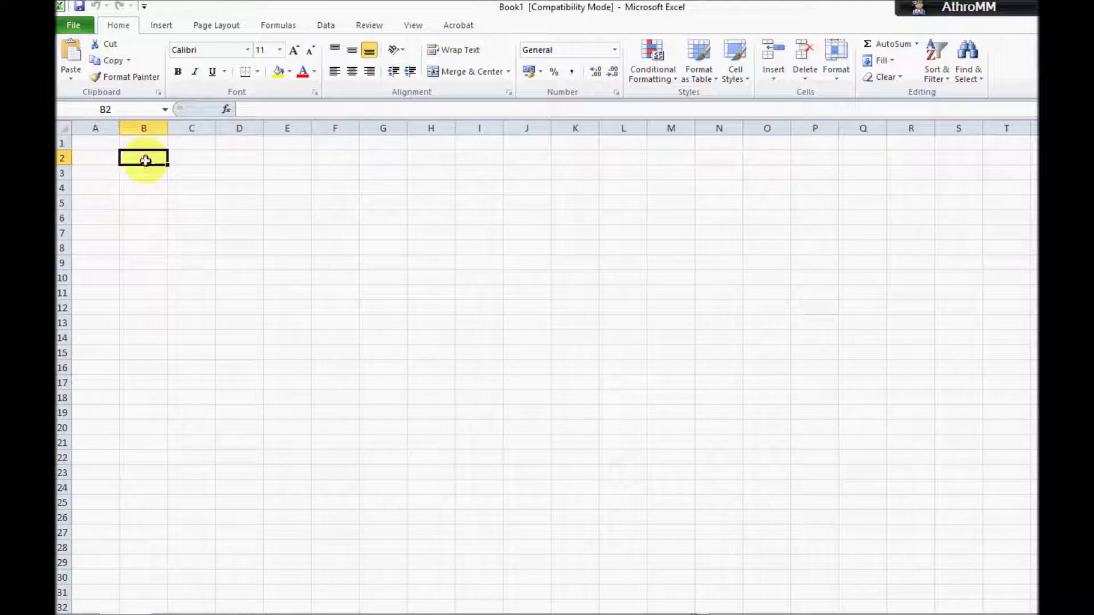
click(97, 144)
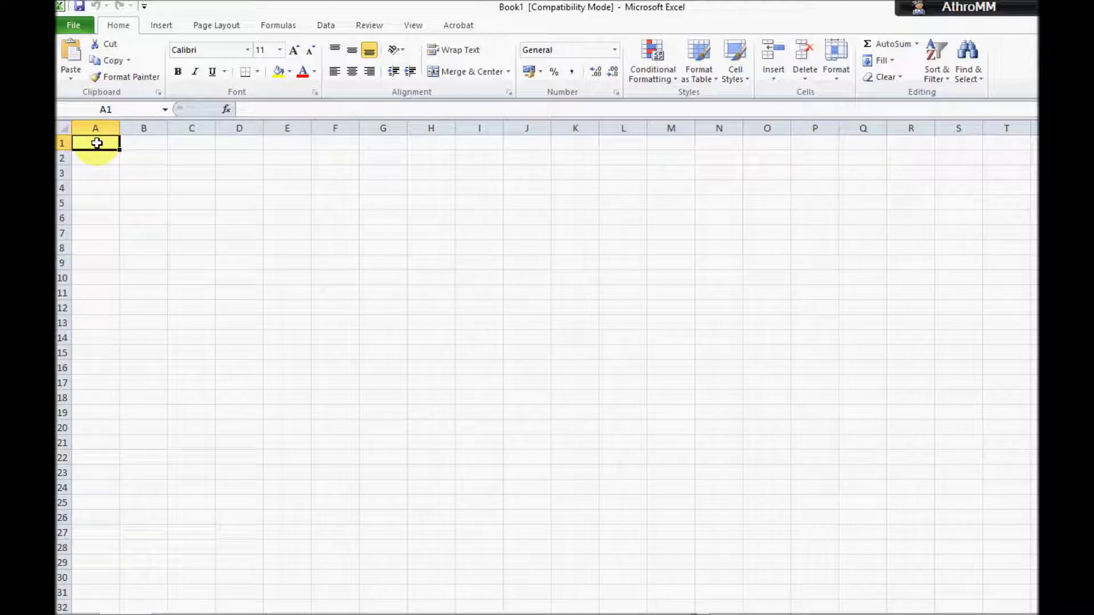
click(145, 144)
click(204, 141)
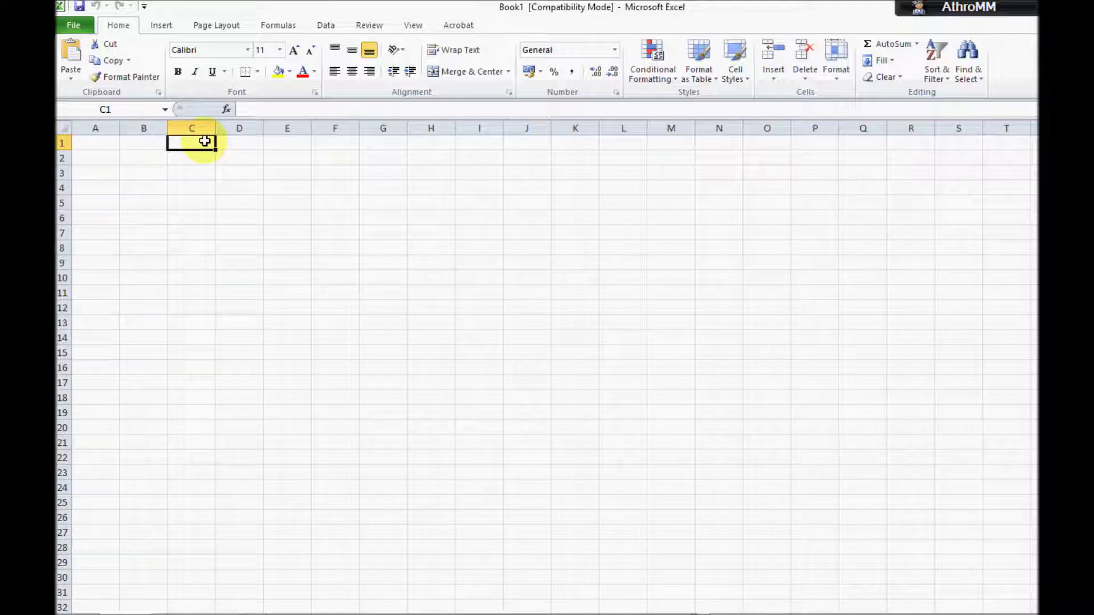
click(194, 170)
click(327, 291)
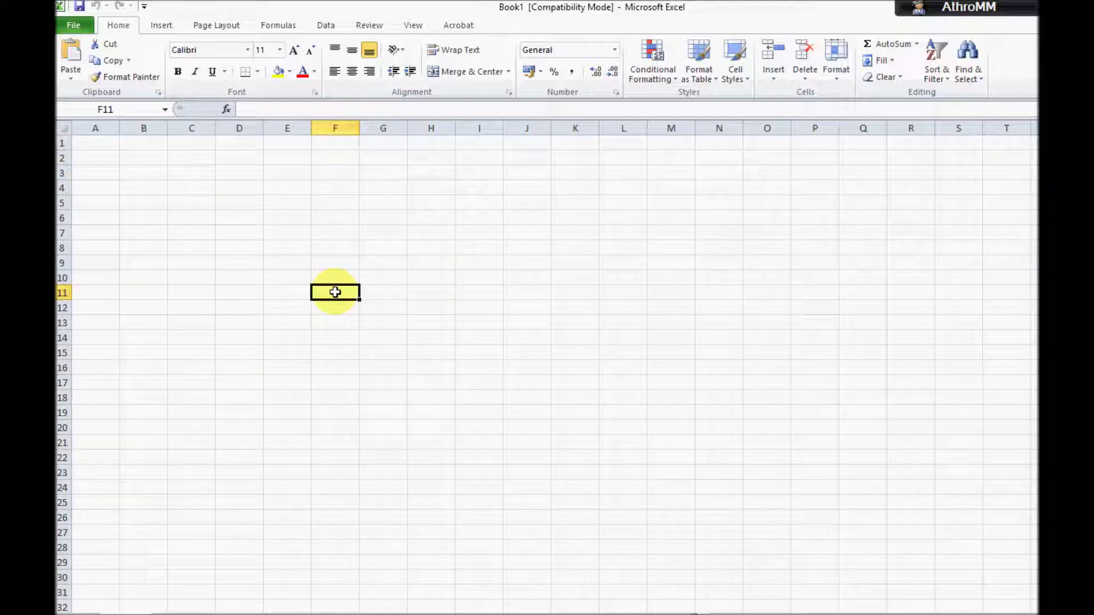
Enter the title "Sticeri Clod" in cell A1 of the blank worksheet
click(100, 141)
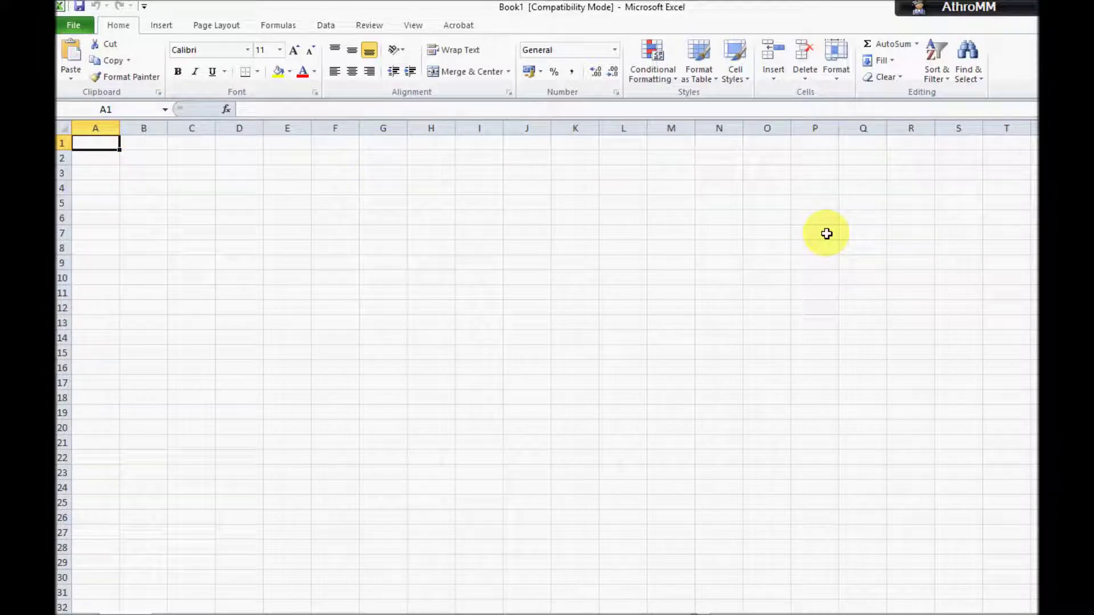
scroll(666, 446, up, 2)
scroll(666, 446, up, 3)
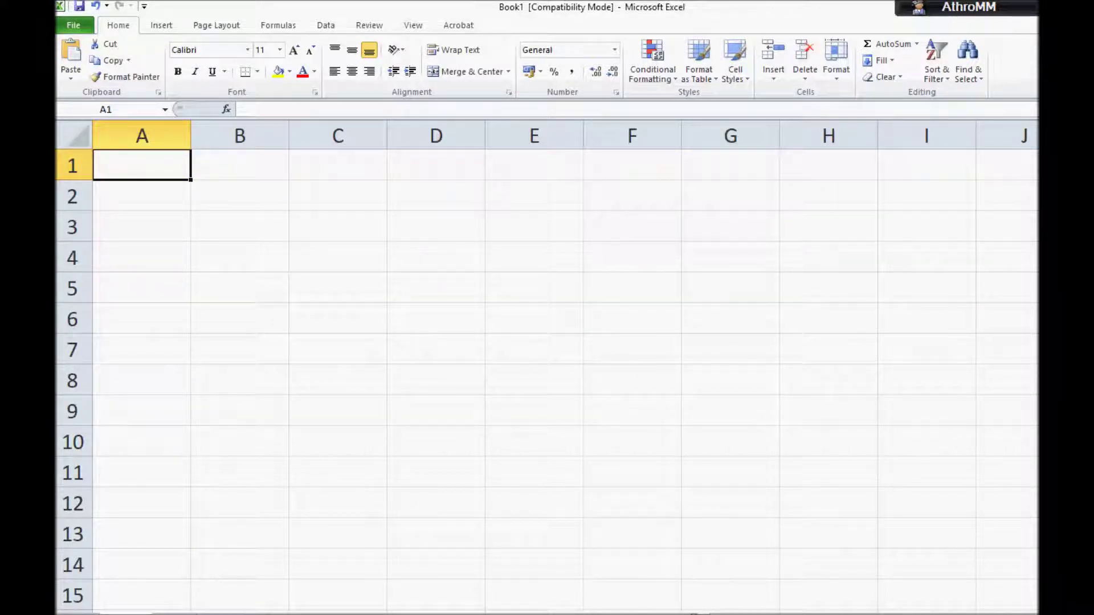
text(Sticeri)
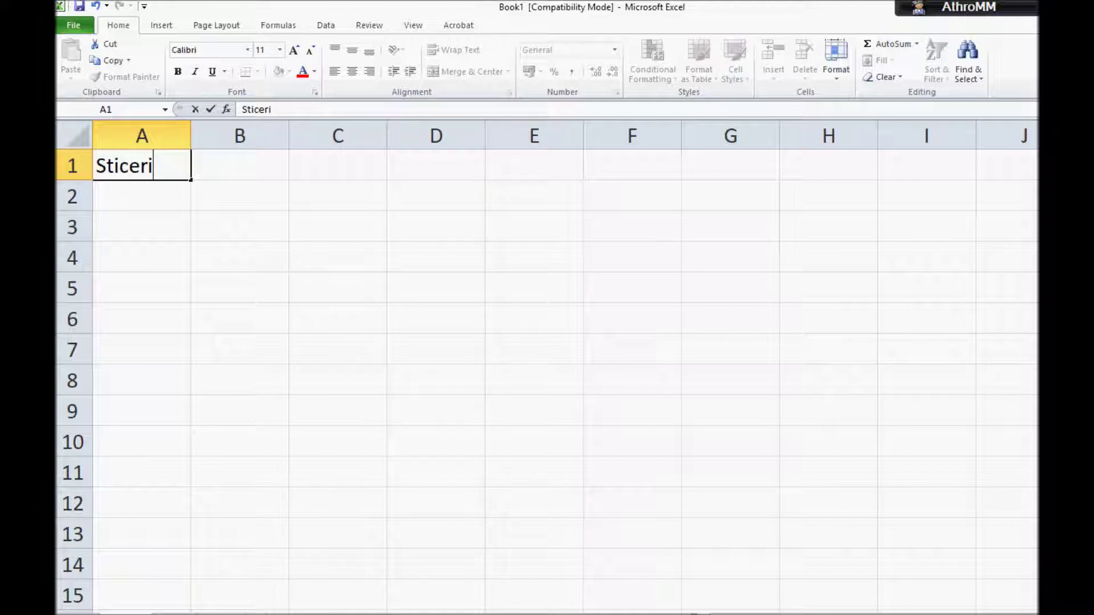
text( Clod)
Enter the column headings Pwnc, Clod, Cymreictod and Cyfanswm in cells A3 to D3
click(123, 233)
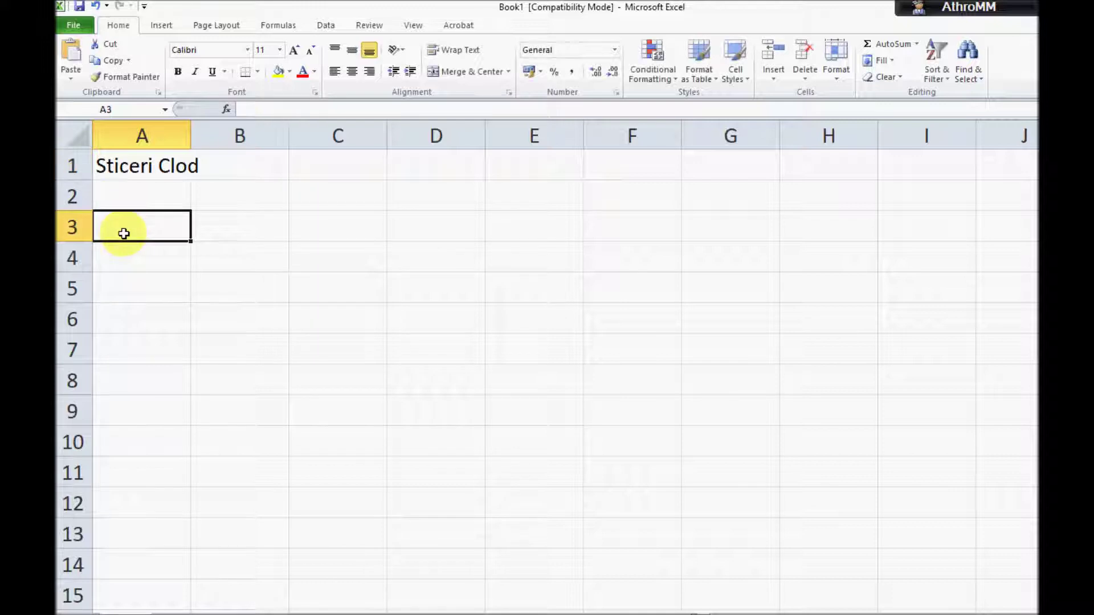
text(Pwnc)
click(249, 220)
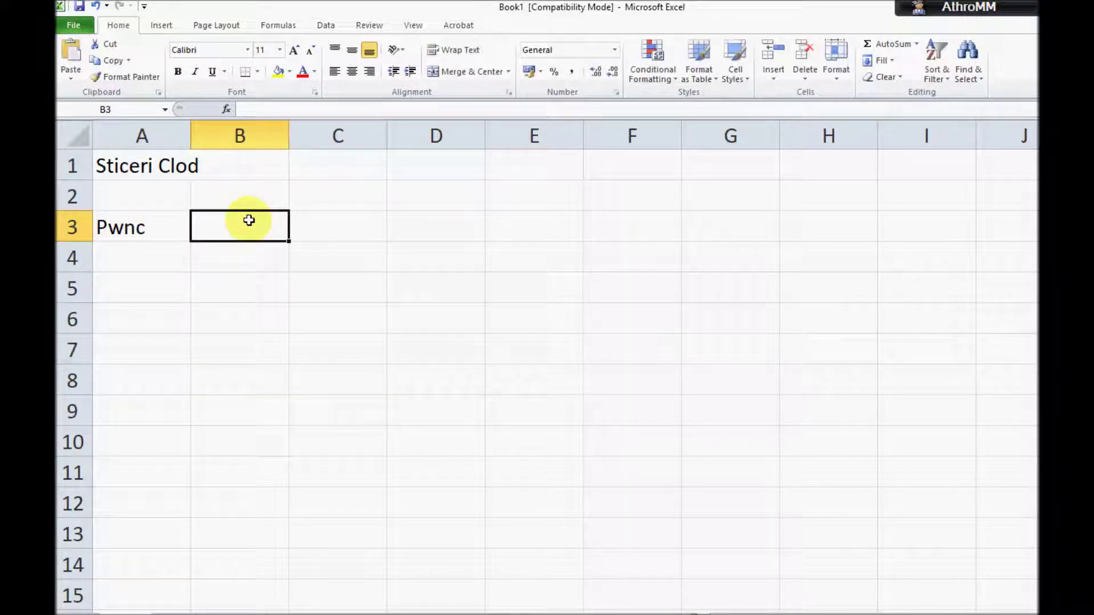
text(Clod)
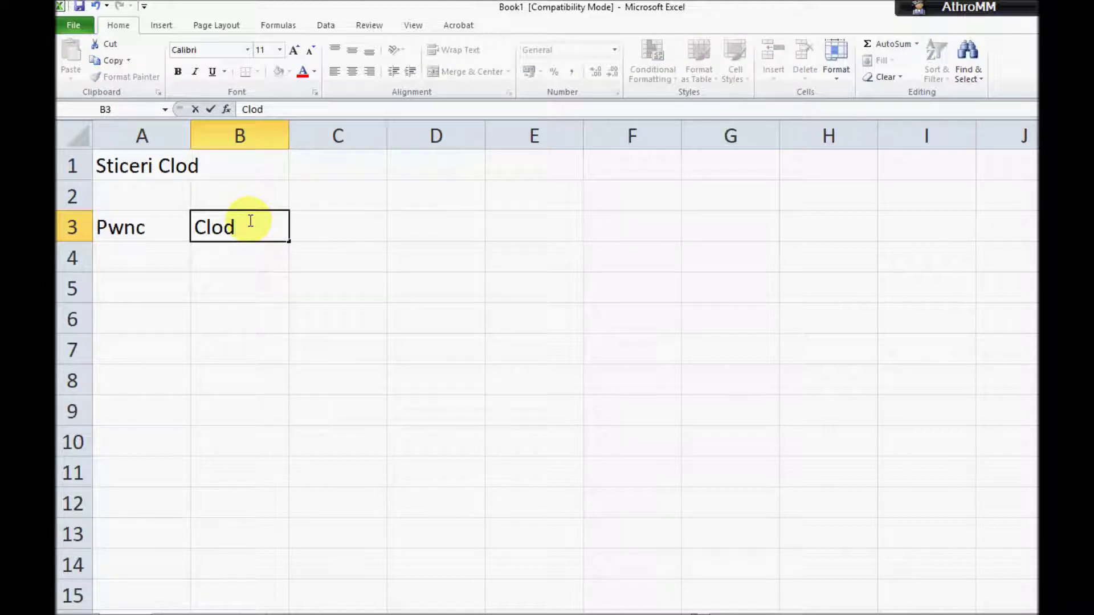
click(340, 224)
text(Cymreictod)
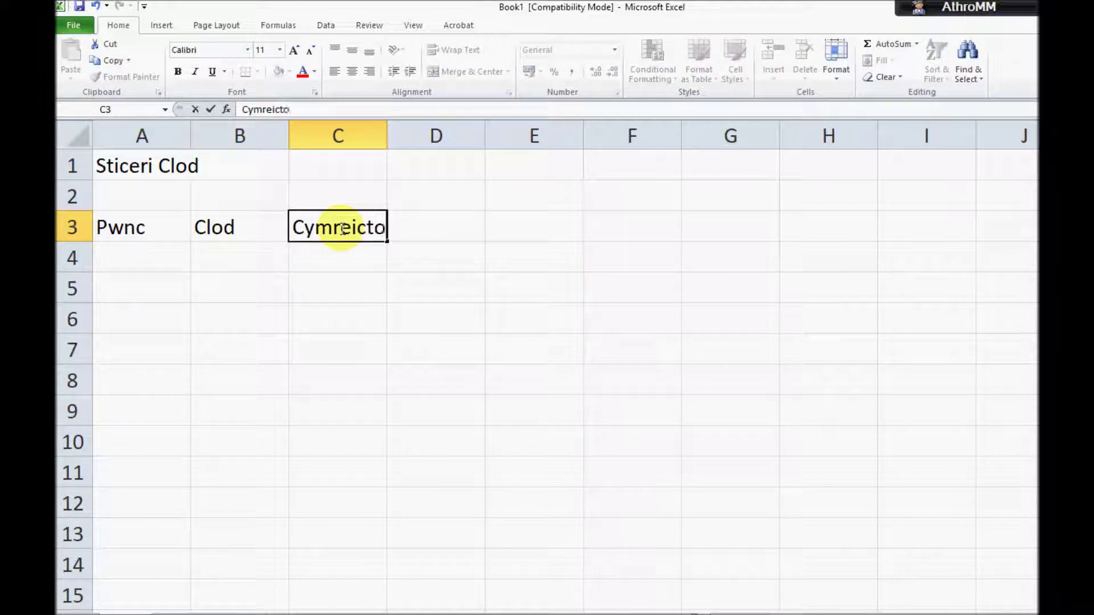
click(457, 254)
click(463, 234)
text(Cyfansw)
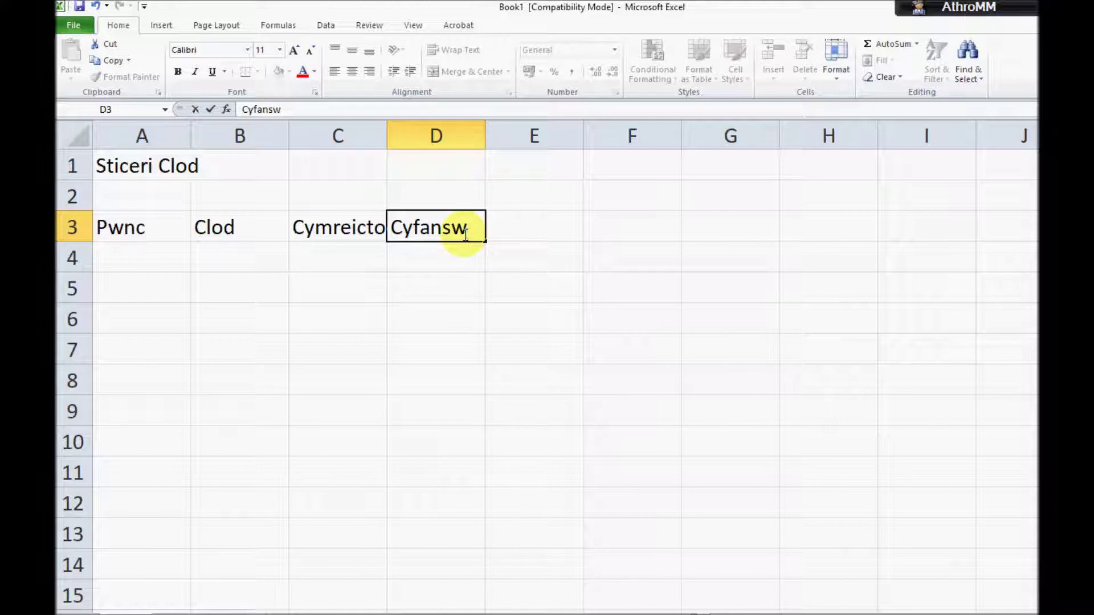
text(m)
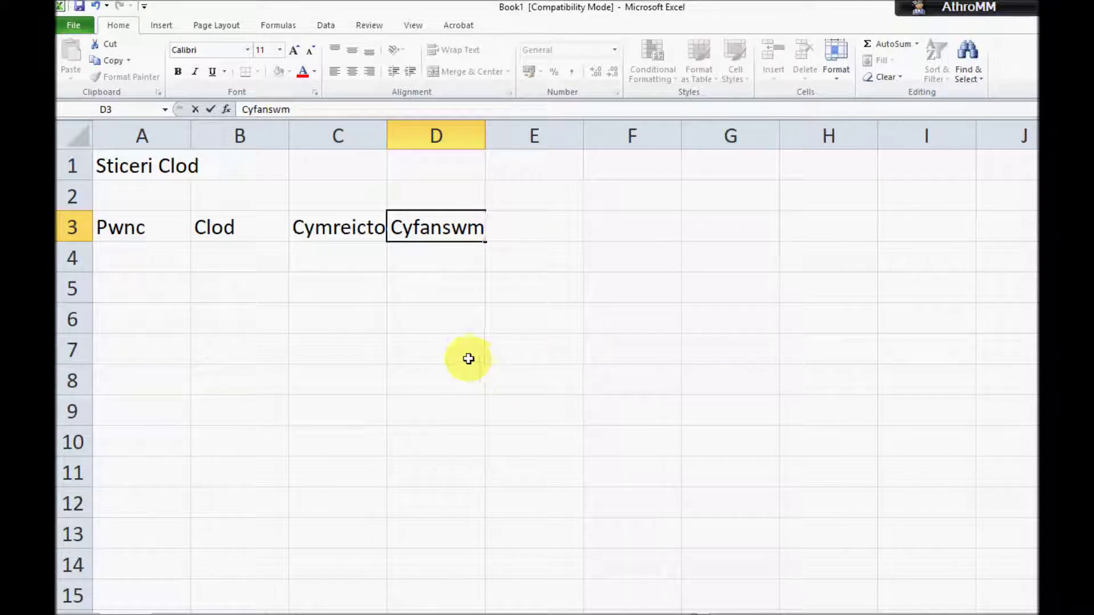
click(466, 359)
click(350, 232)
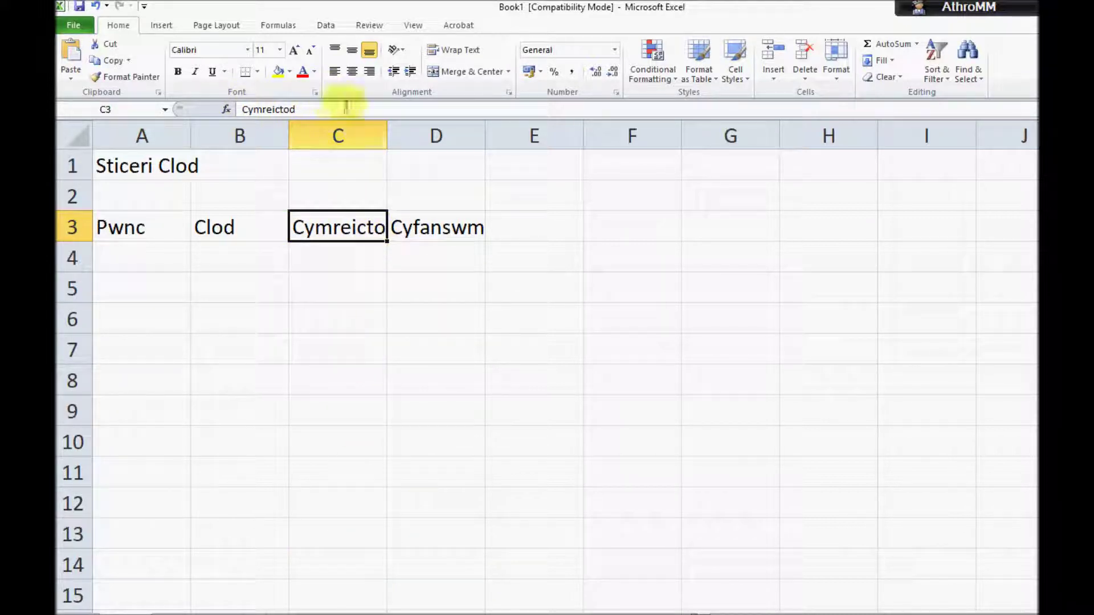
click(435, 134)
click(357, 134)
click(440, 134)
click(357, 135)
click(436, 135)
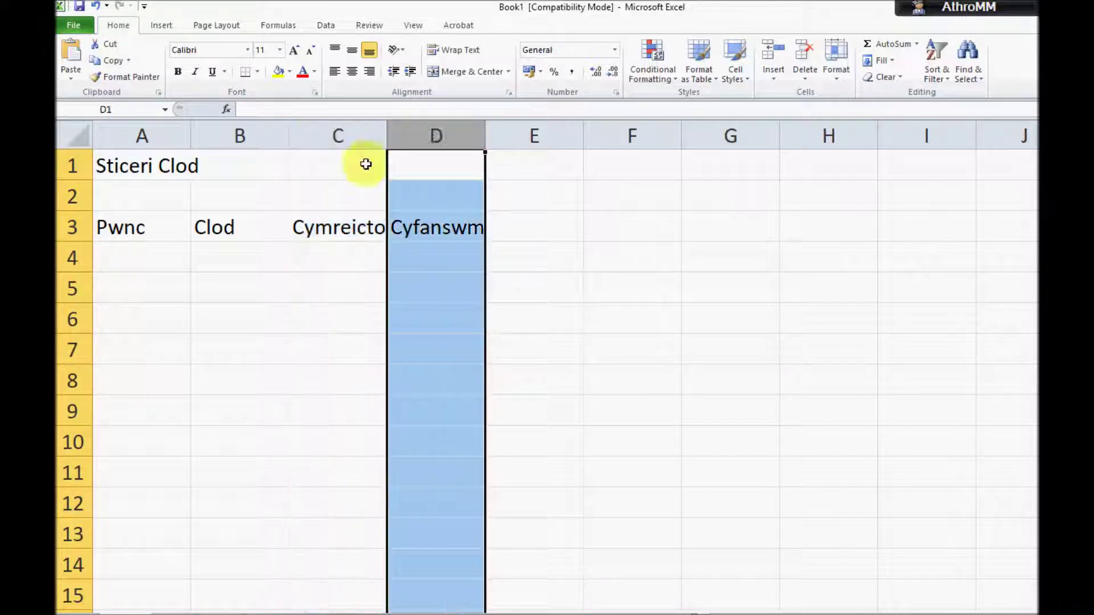
click(72, 228)
click(71, 258)
click(71, 288)
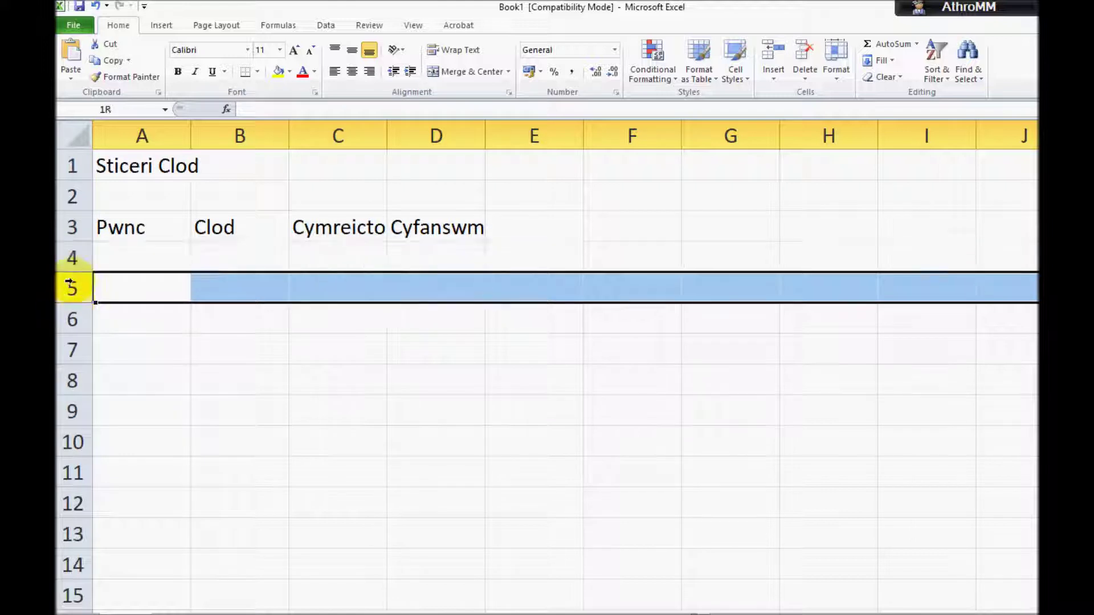
click(72, 227)
Widen column C so that the whole heading "Cymreictod" fits in its cell
click(362, 135)
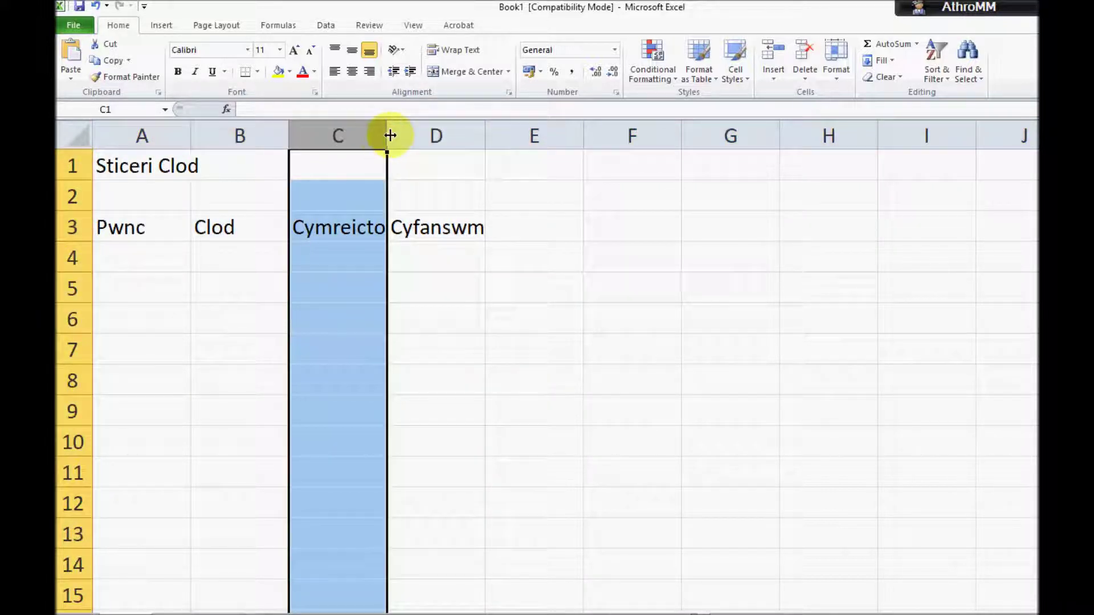
drag(387, 135, 409, 140)
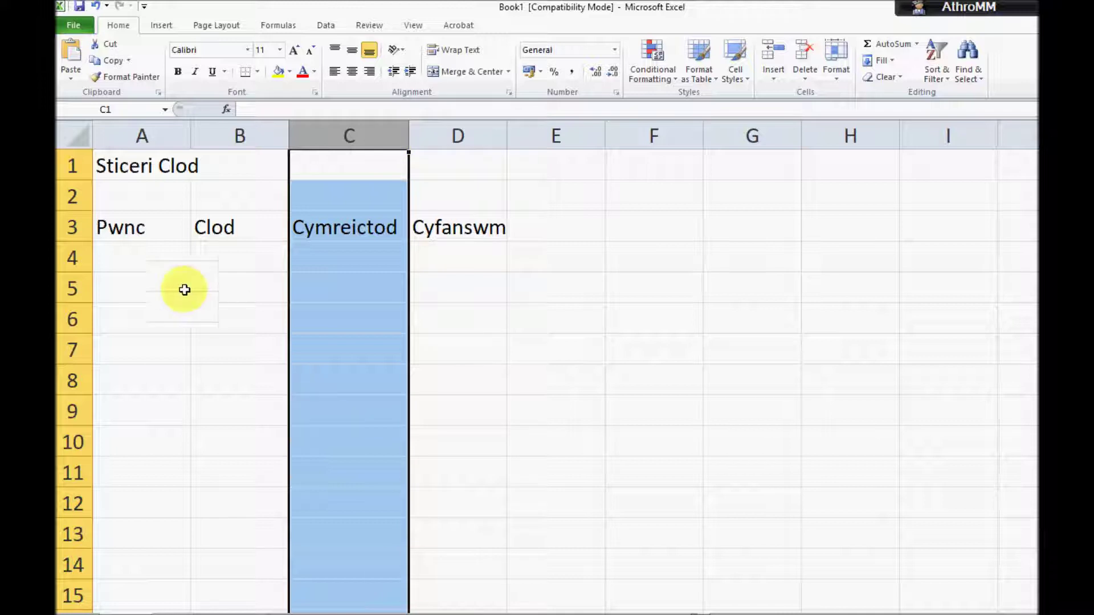
Enter the subjects Cym, Saes and Maths in cells A4 to A6 under the Pwnc heading
click(148, 258)
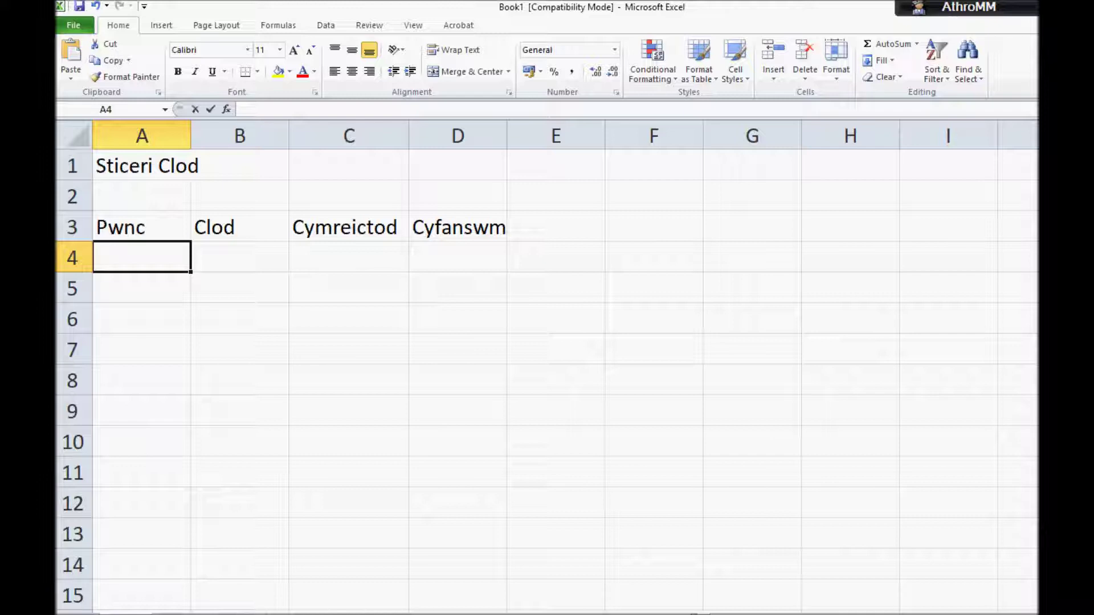
text(Cym)
key(Return)
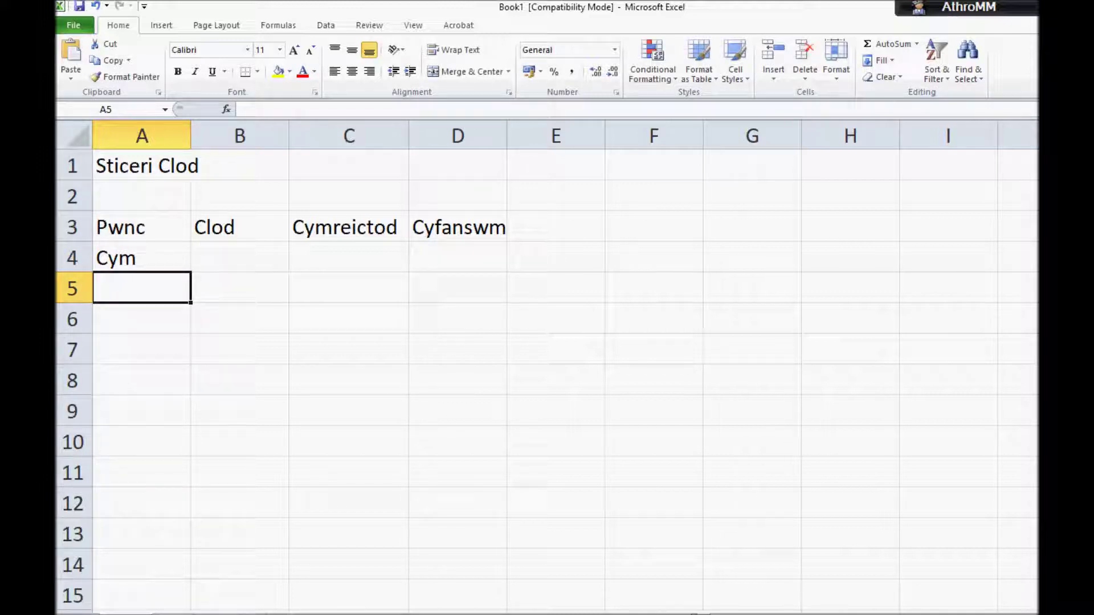
text(SAes)
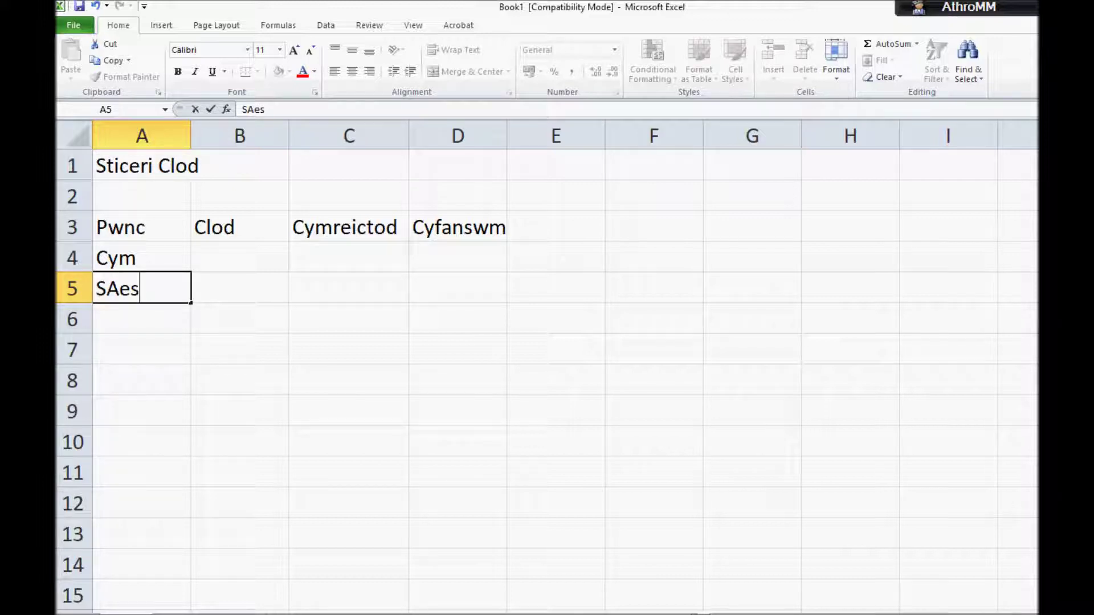
click(120, 288)
key(BackSpace)
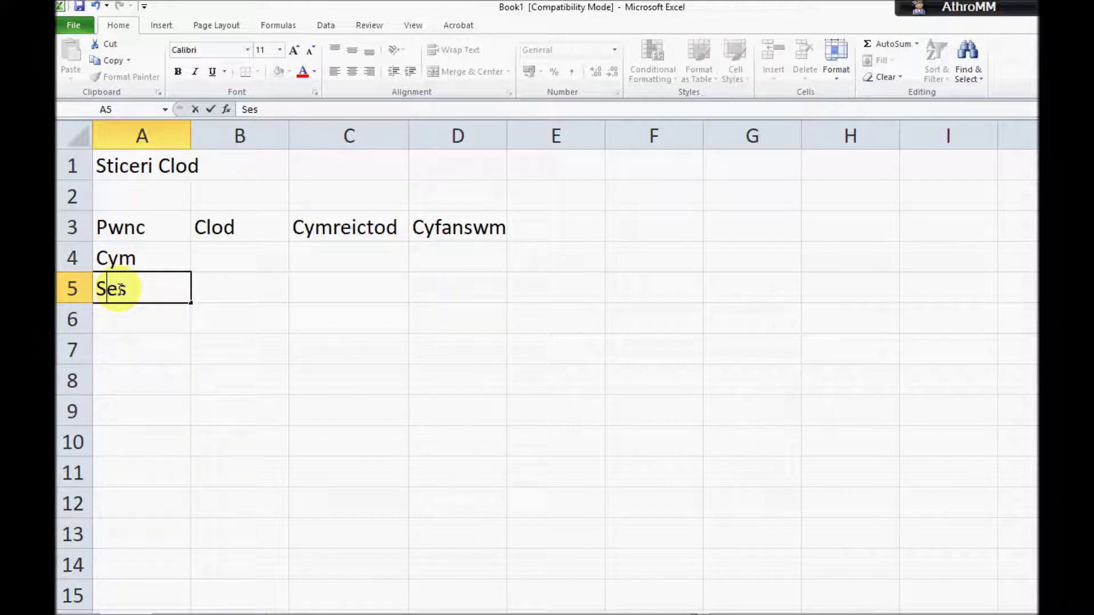
text(a)
click(151, 322)
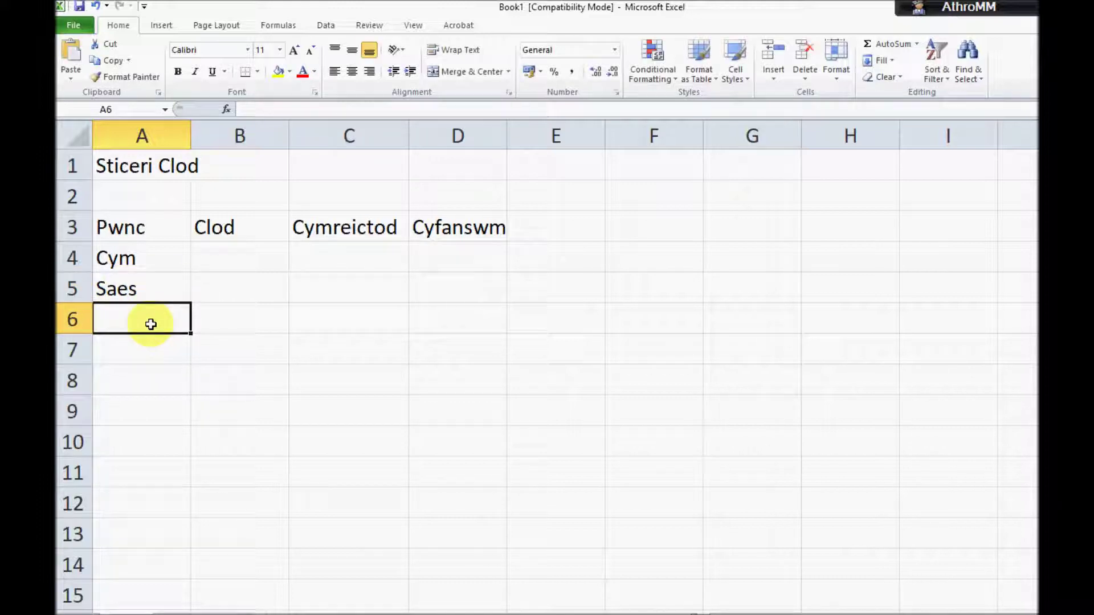
text(Maths)
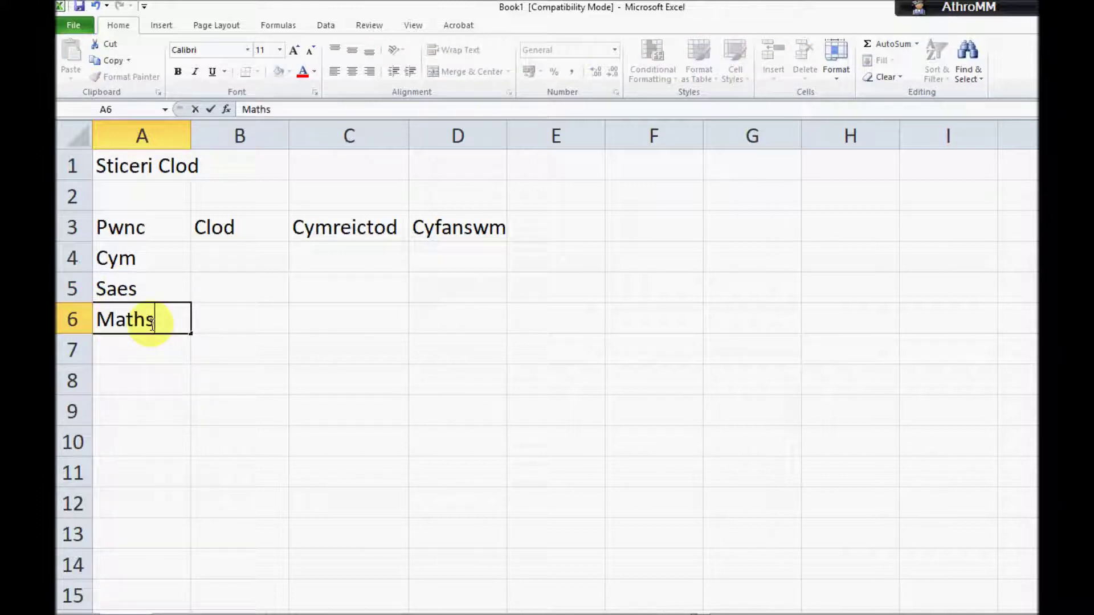
click(132, 356)
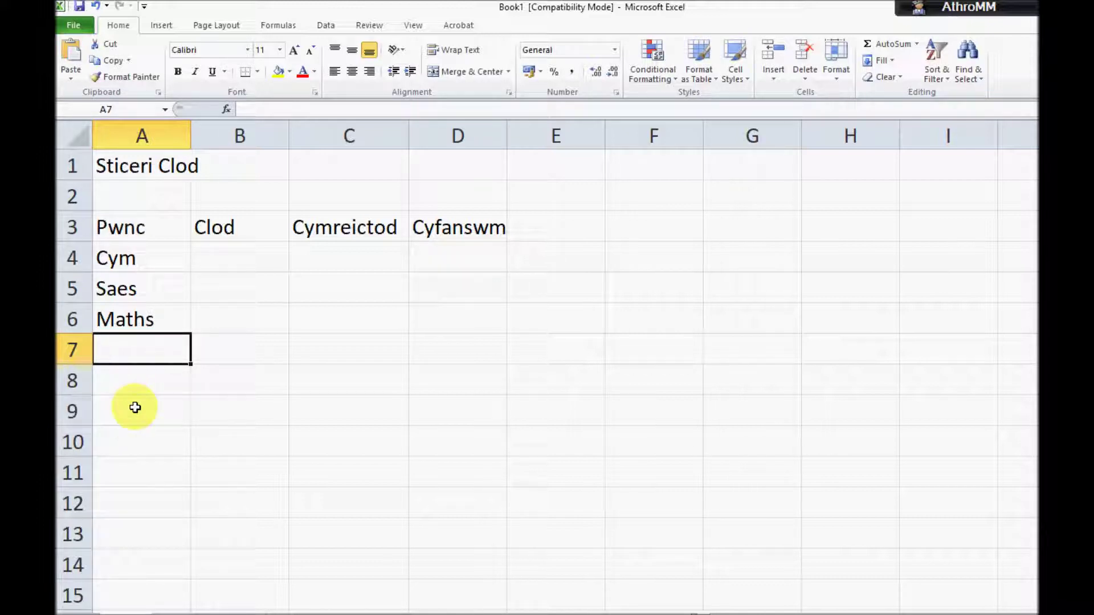
click(151, 378)
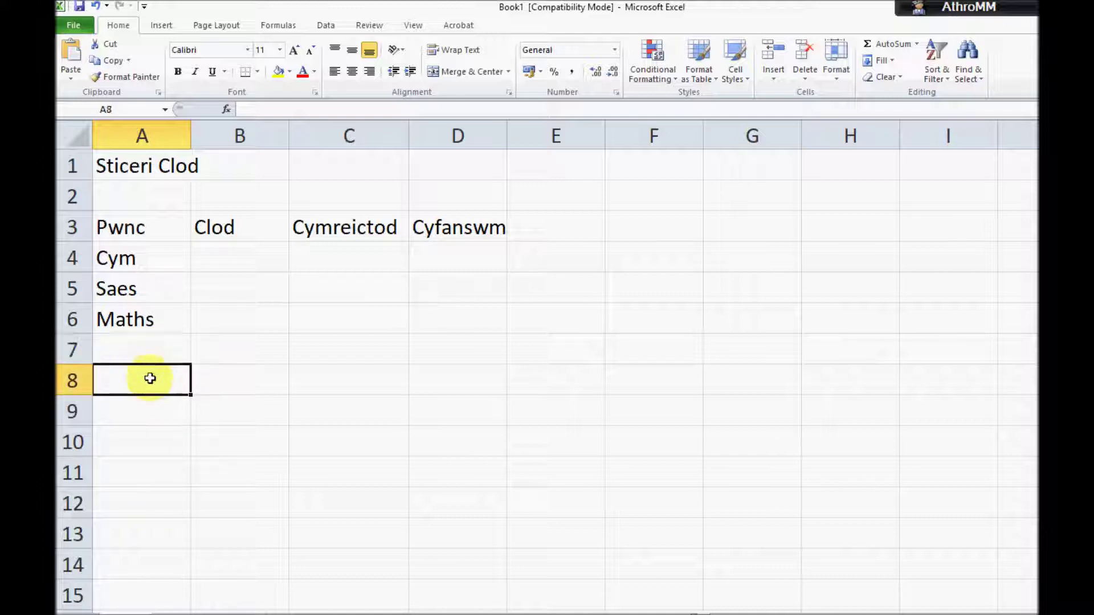
click(151, 414)
click(154, 441)
Enter the subjects Sgil, ABCh, Cof and Arall in cells A7 to A10 under the Pwnc heading
click(157, 356)
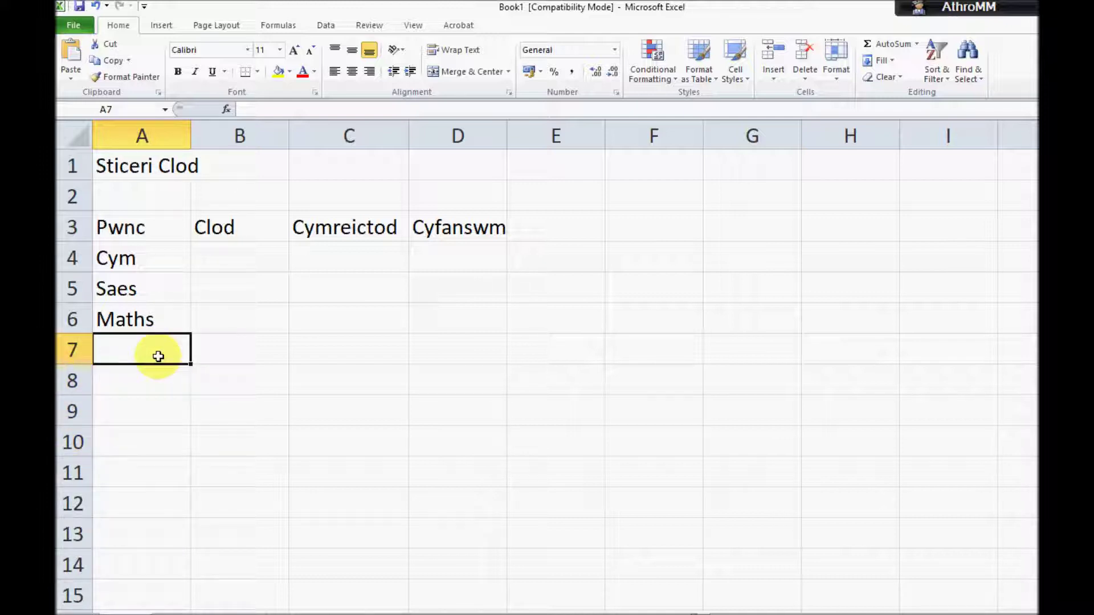
text(Sgil)
click(139, 383)
text(AbCh)
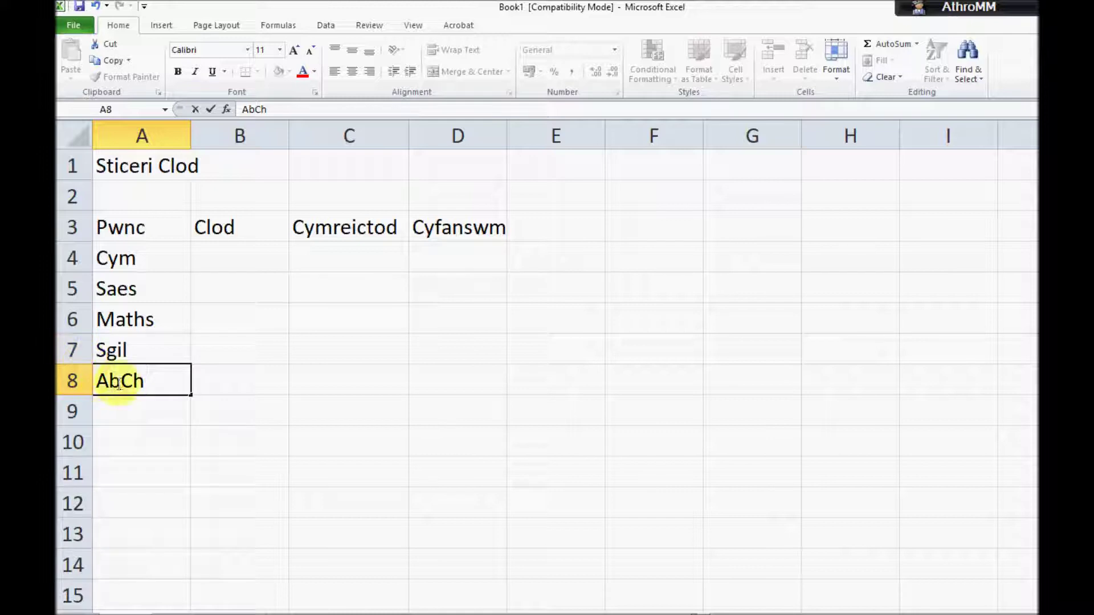
key(BackSpace)
text(B)
click(159, 414)
text(Cof)
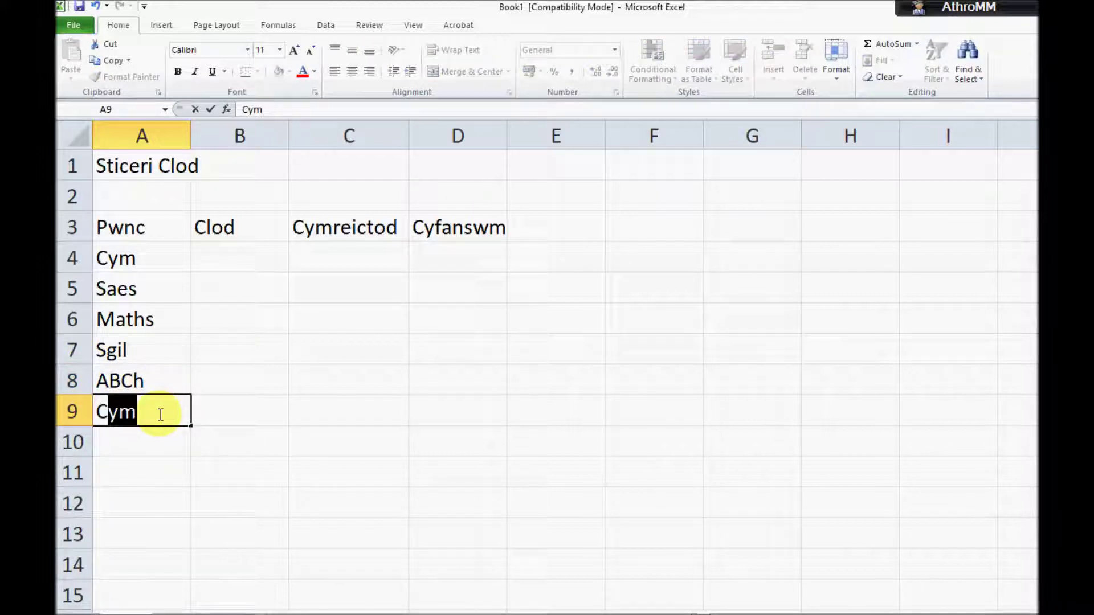
click(133, 442)
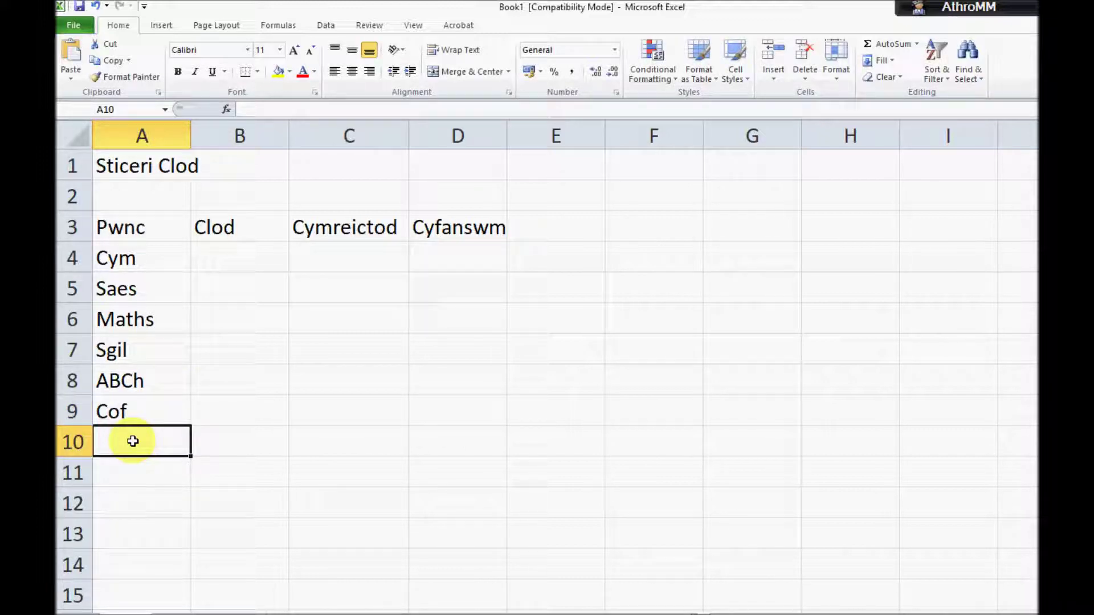
text(Arall)
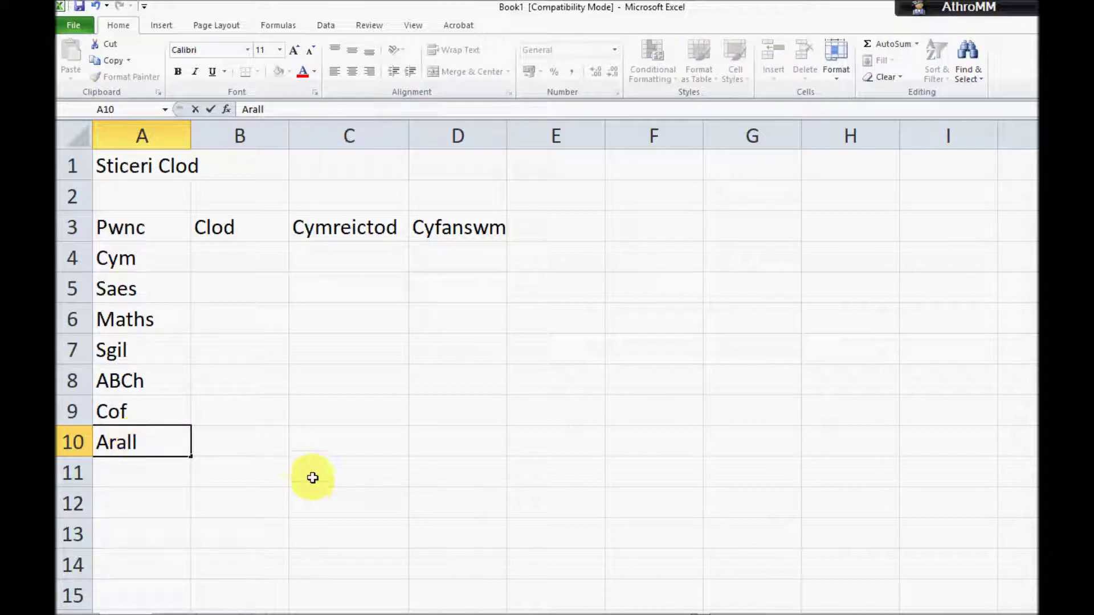
click(319, 502)
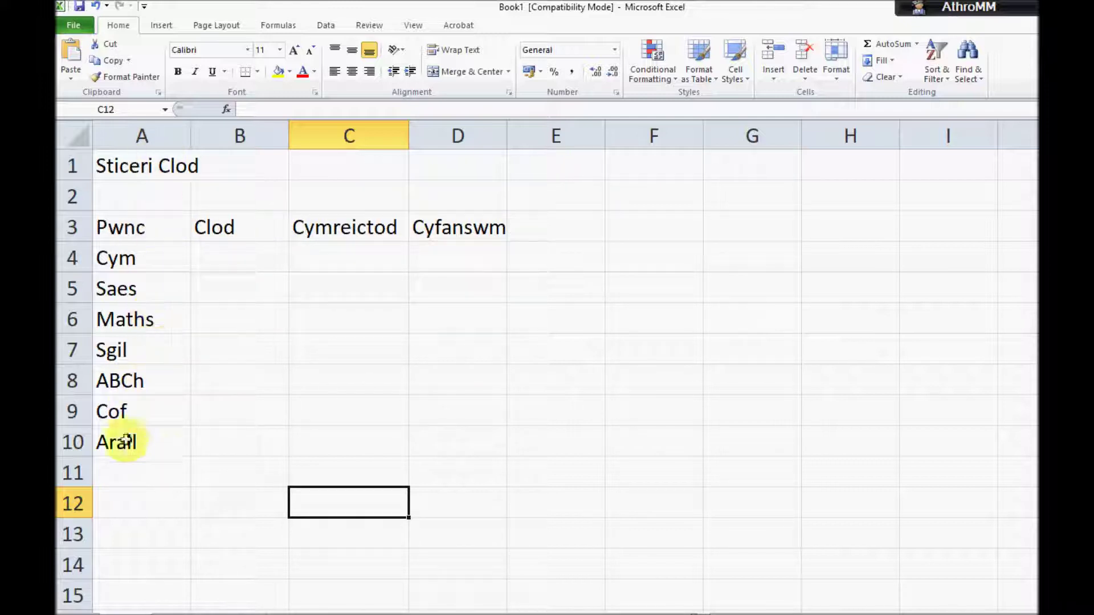
Enter 0 for every subject in the Clod column, cells B4 to B10
click(254, 260)
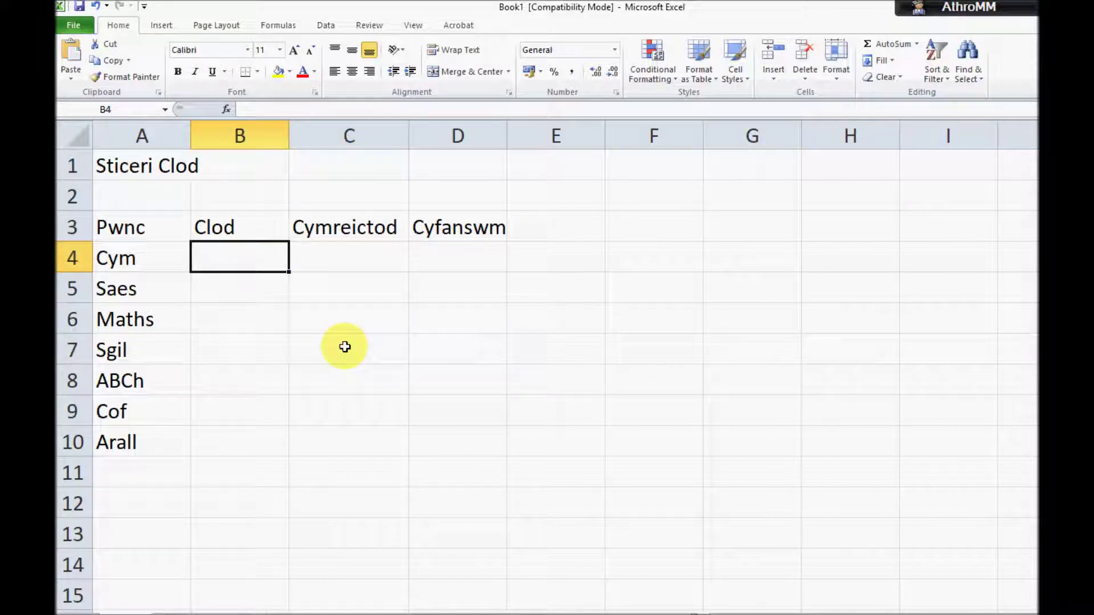
text(0)
key(Return)
text(0)
key(Return)
text(0)
key(Return)
text(0)
key(Return)
text(0)
key(Return)
click(247, 439)
text(0)
click(269, 405)
text(0)
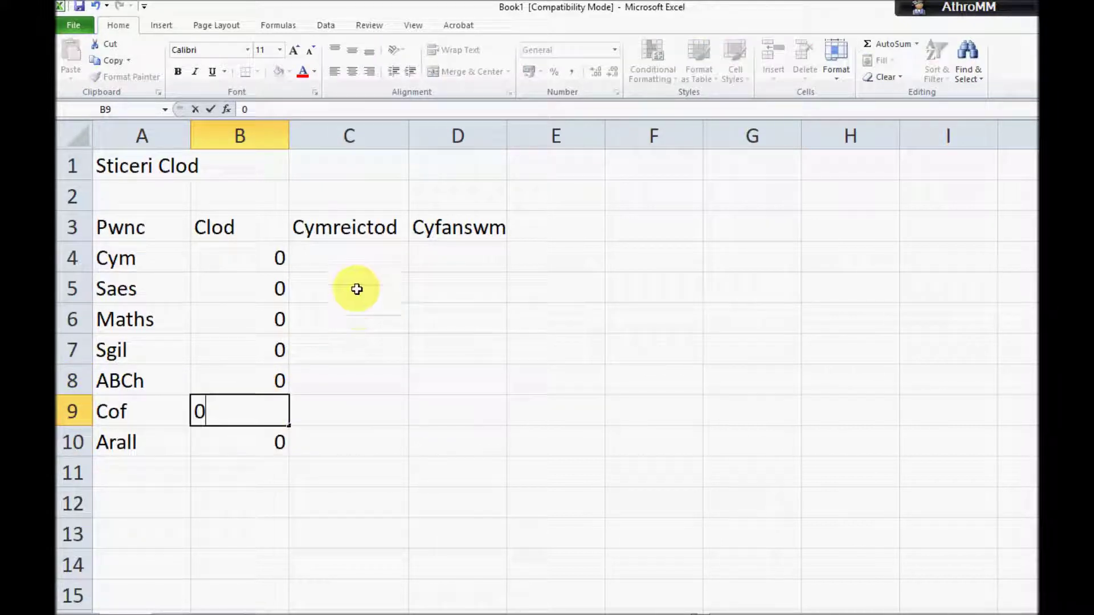
Enter 0 in the Cymreictod column for all subjects except Sgil, in cells C4 to C6 and C8 to C10
click(357, 260)
text(0)
key(Return)
text(0)
key(Return)
text(0)
key(Return)
key(Return)
text(0)
key(Return)
text(0)
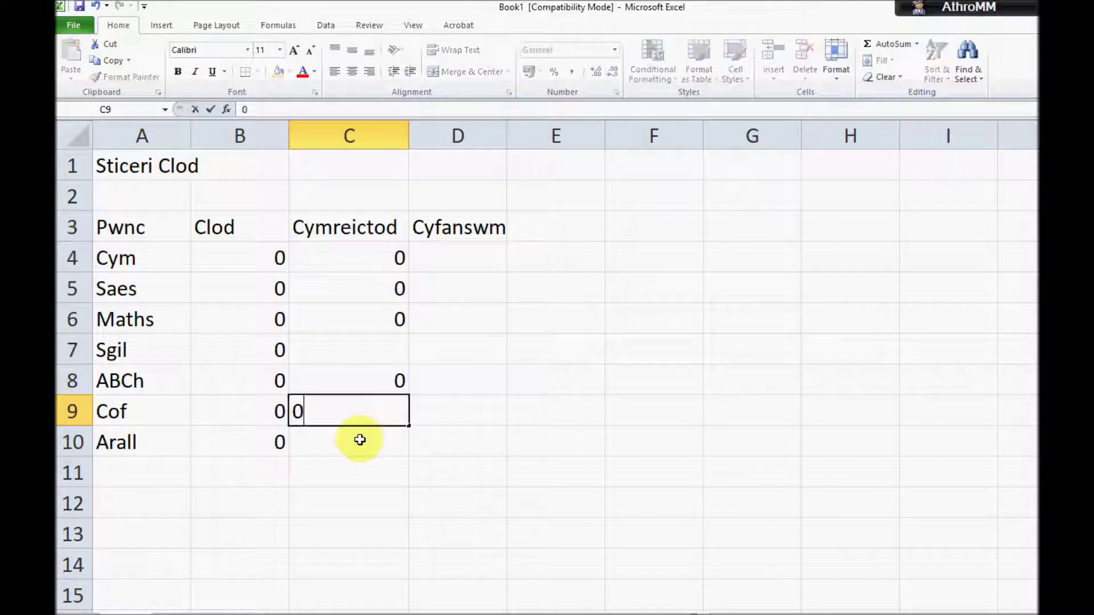
key(Return)
text(0)
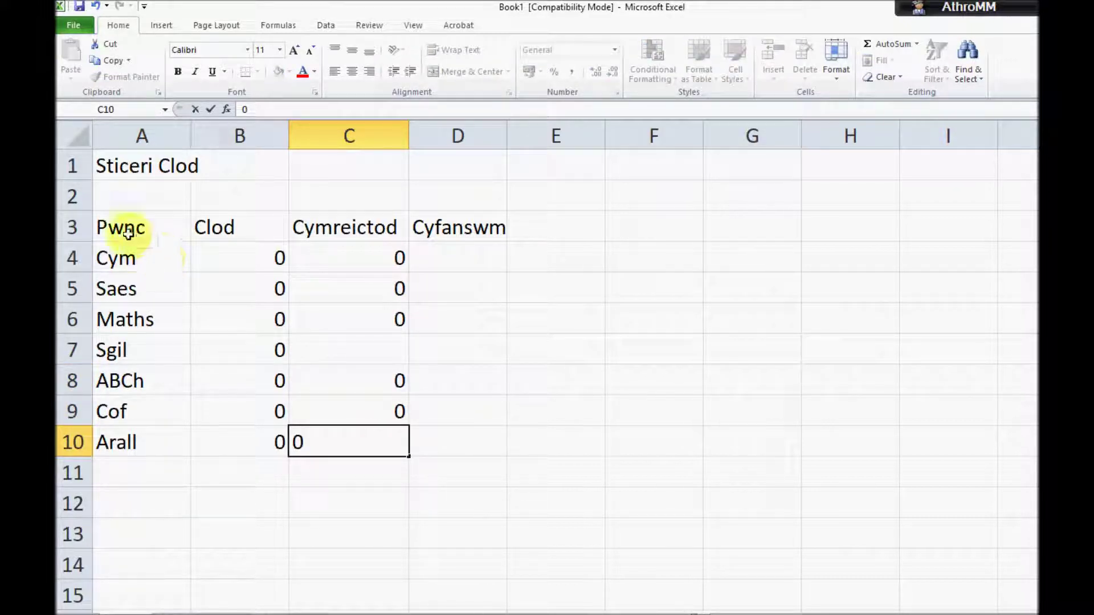
click(135, 230)
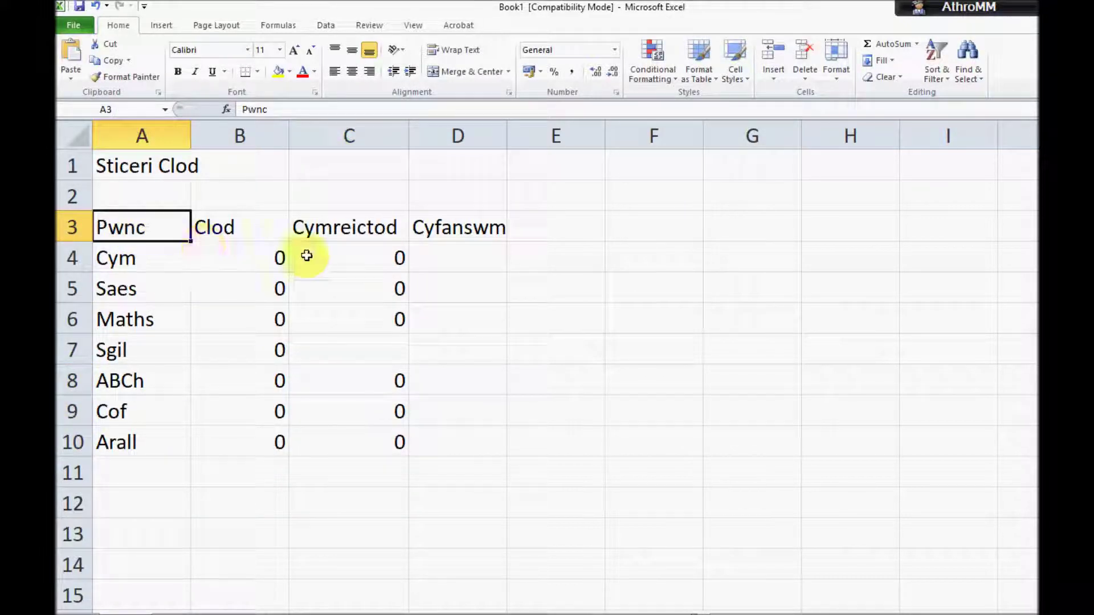
Fill the empty Cymreictod cell for Sgil, C7, with 0
click(264, 256)
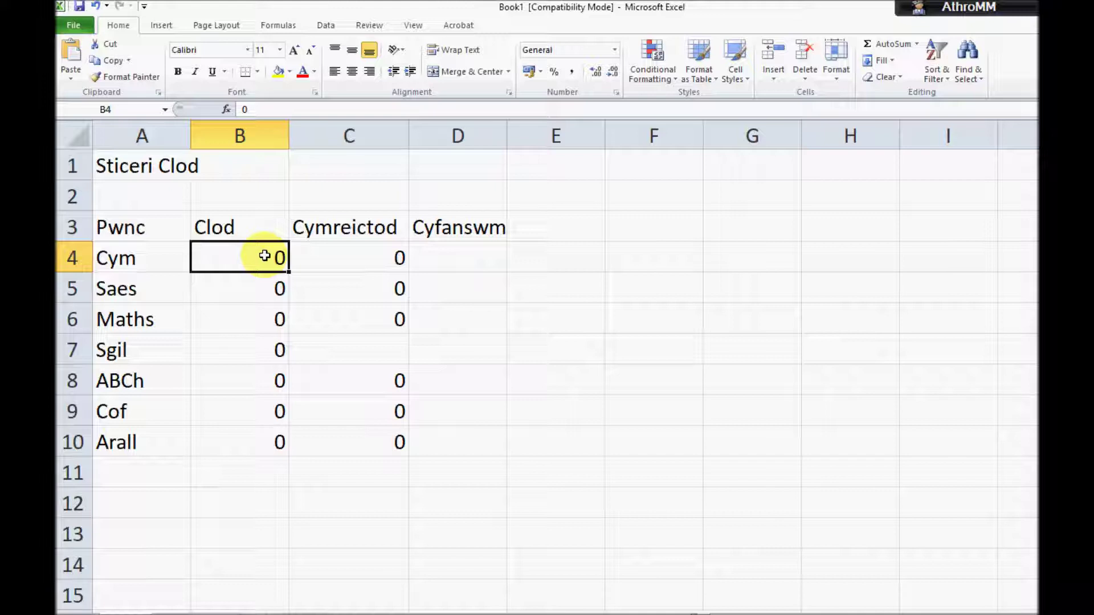
click(372, 351)
text(=)
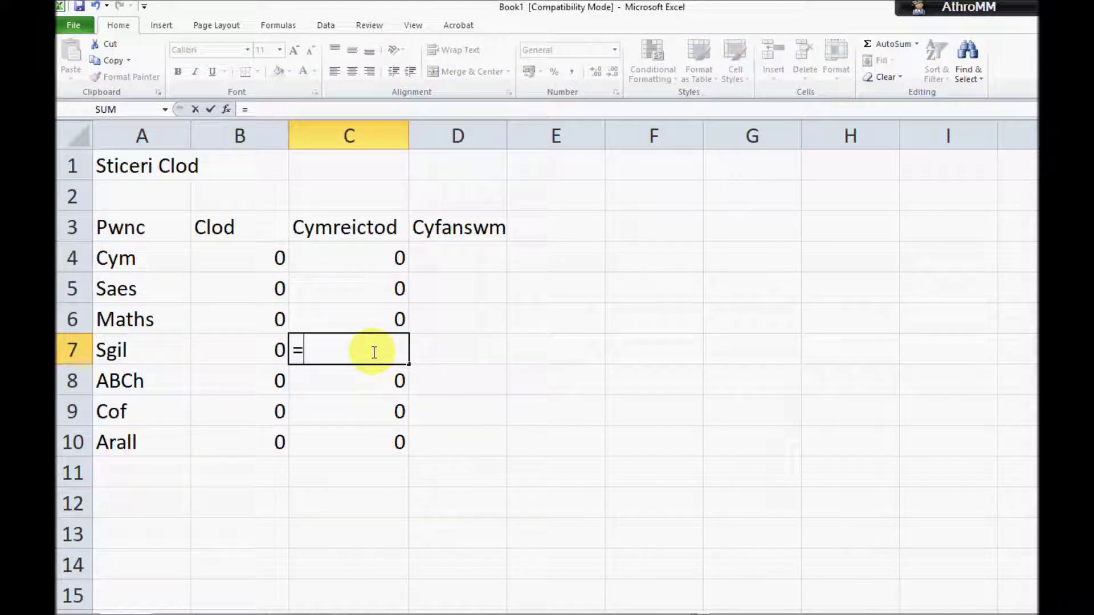
key(Escape)
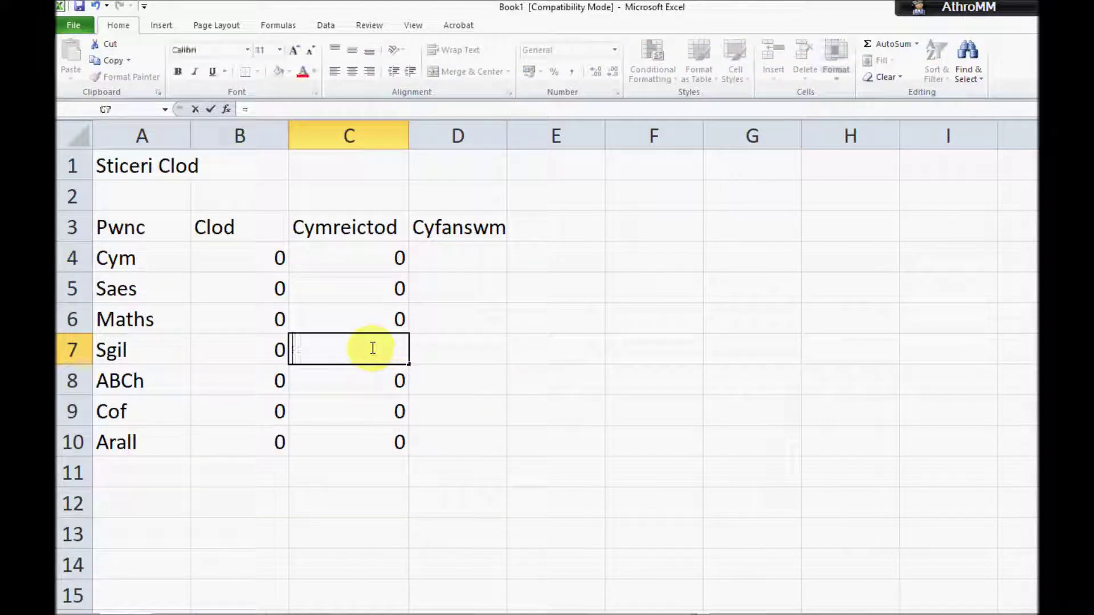
text(0)
Enter the formula =B4+C4 in cell D4 to total the Clod and Cymreictod stickers for Cym
click(454, 246)
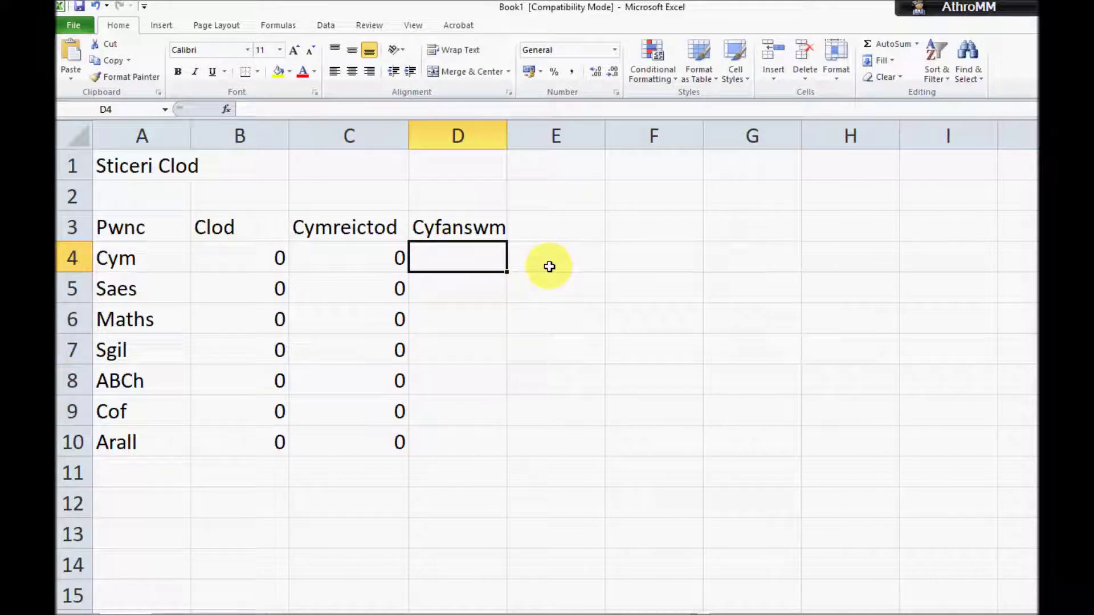
text(=)
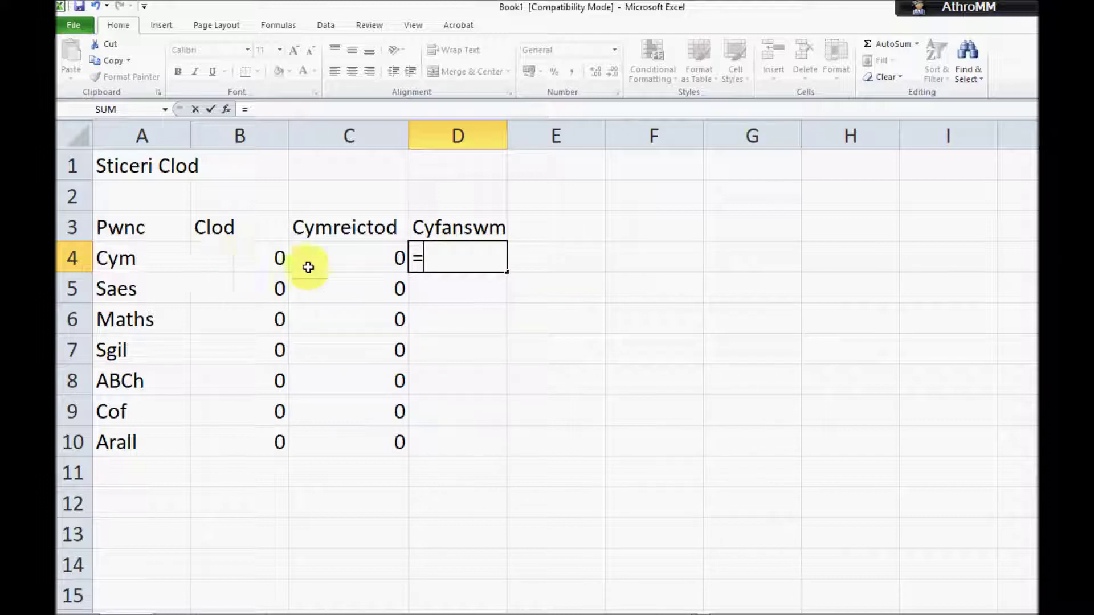
click(335, 268)
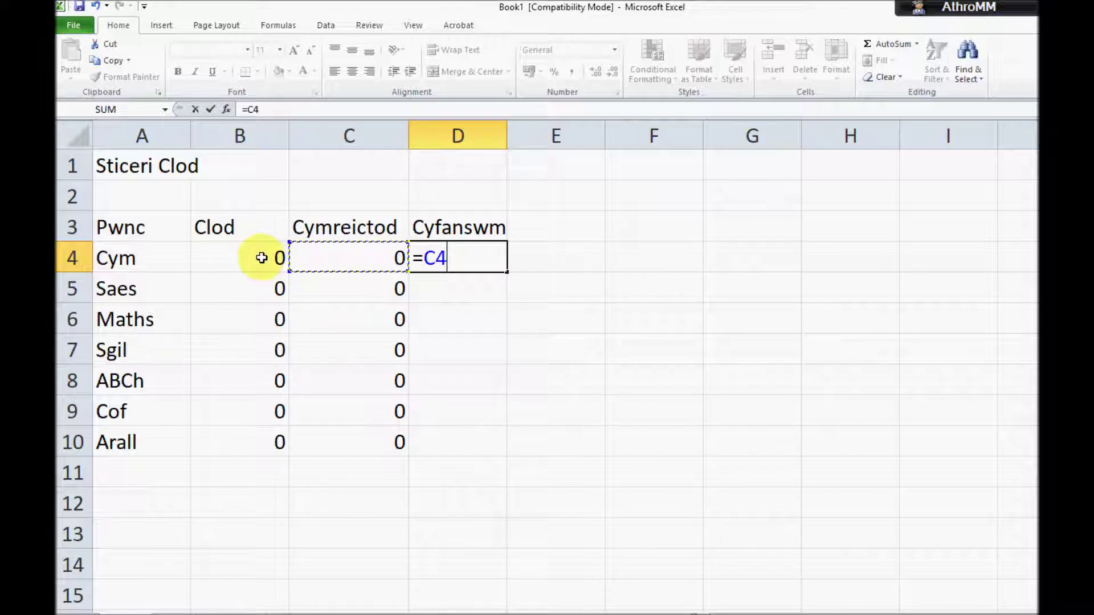
key(BackSpace)
key(BackSpace)
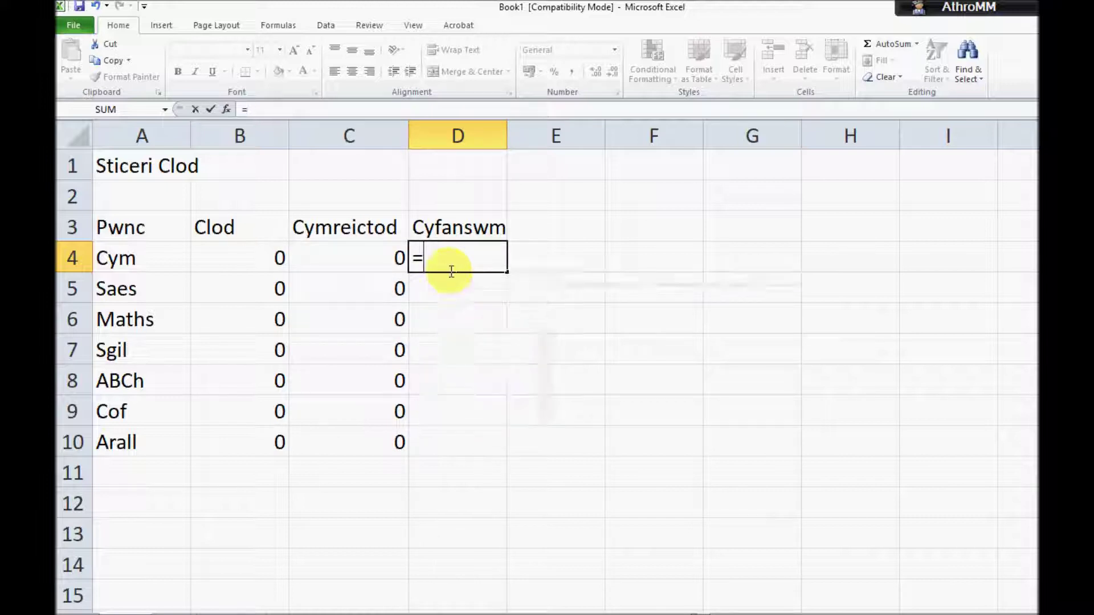
click(232, 261)
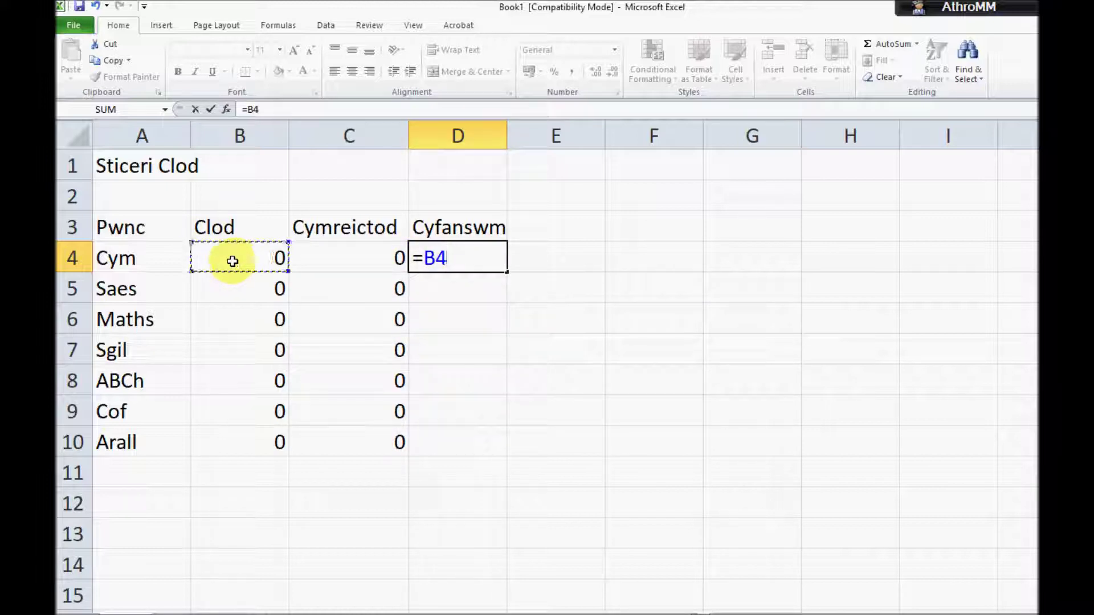
text(+)
click(341, 259)
key(Return)
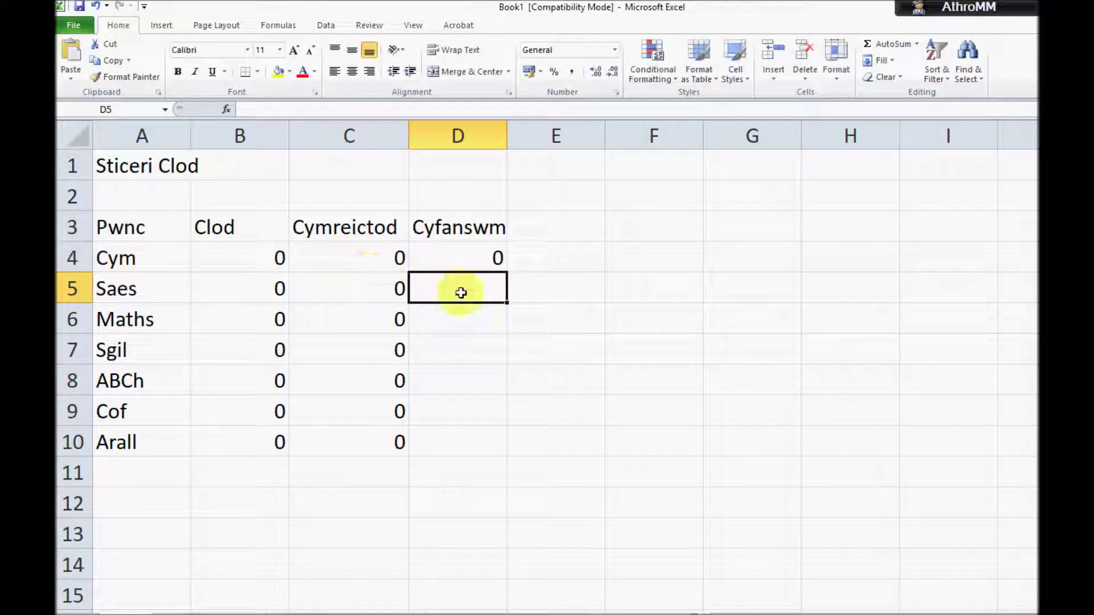
Set the Cym row's Clod value to 2 and Cymreictod value to 1, and check its total formula in D4
click(264, 261)
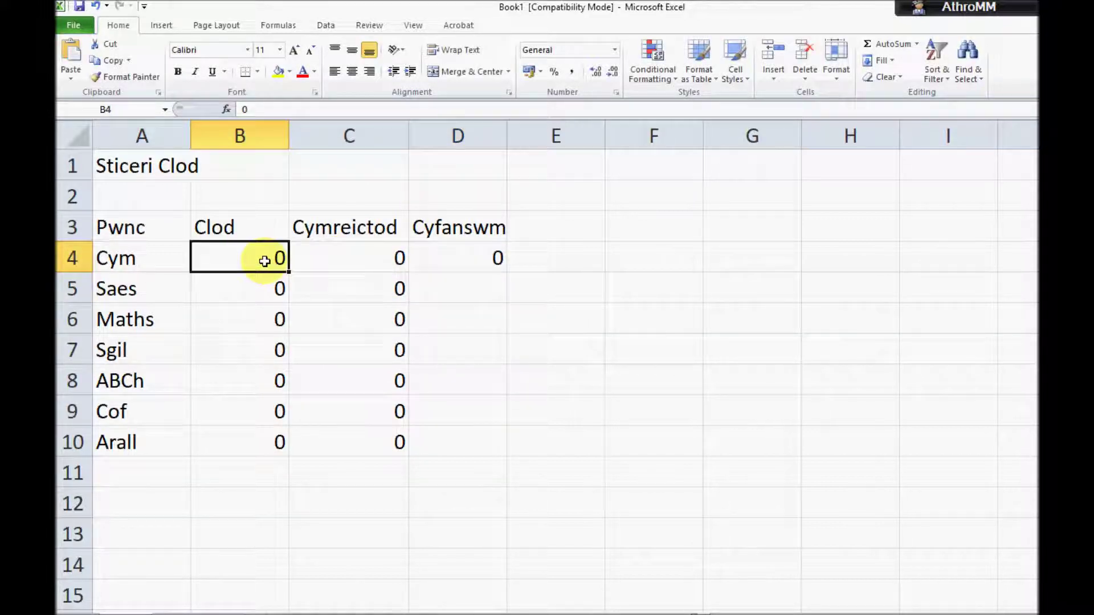
text(2)
click(368, 261)
text(1)
click(454, 289)
click(494, 256)
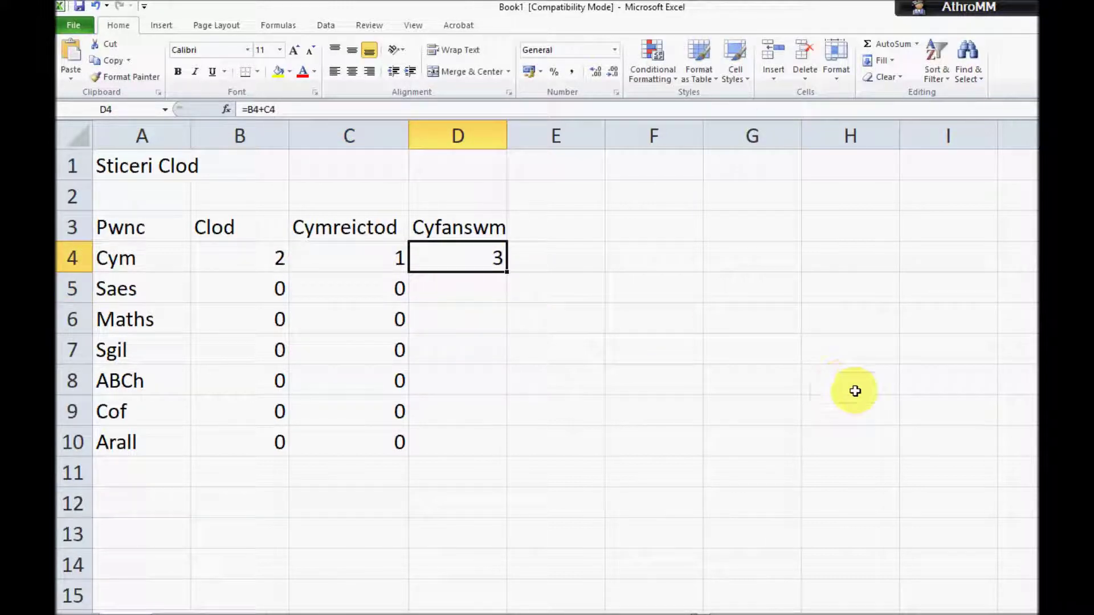
Enter 0 in the Cyfanswm cells D5 to D10 and check the sheet's contents with formulas shown
click(476, 289)
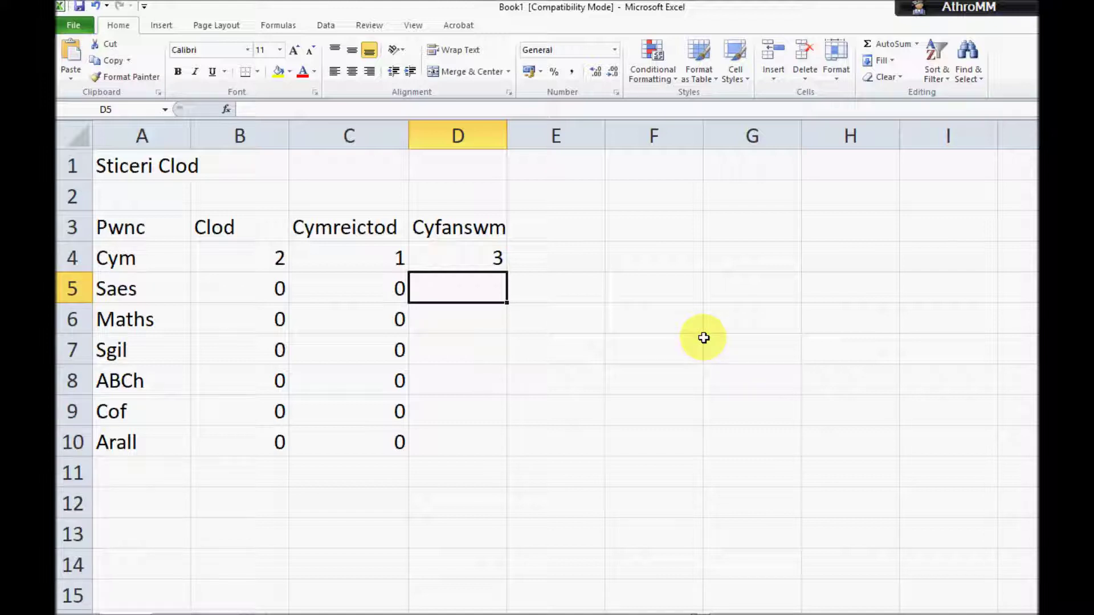
text(0)
key(Return)
text(0)
key(Return)
text(0)
key(Return)
text(0)
key(Return)
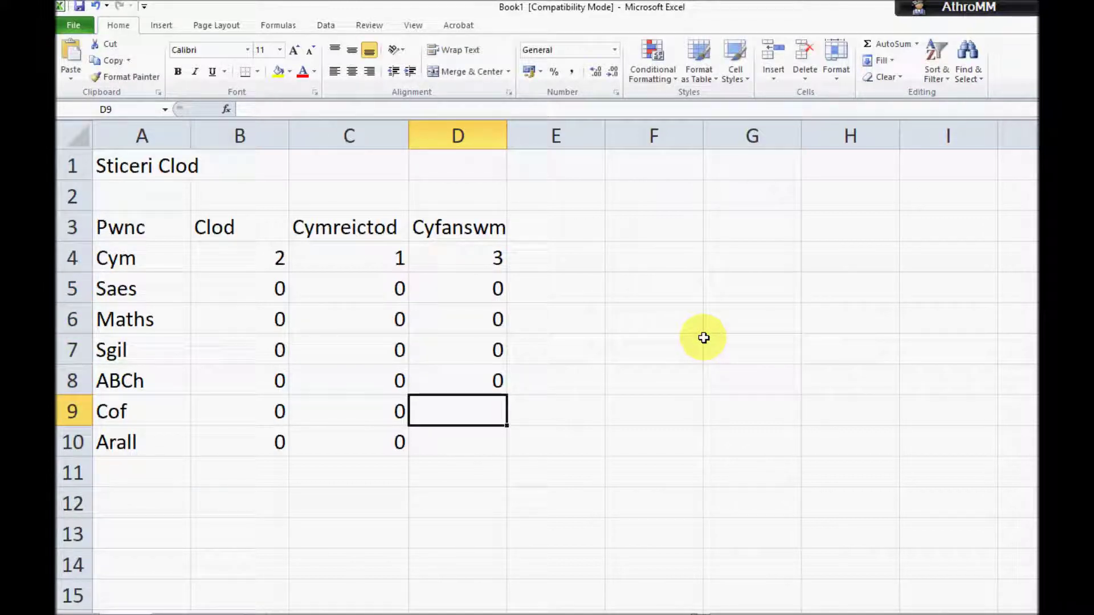
text(0)
key(Return)
text(0)
key(Return)
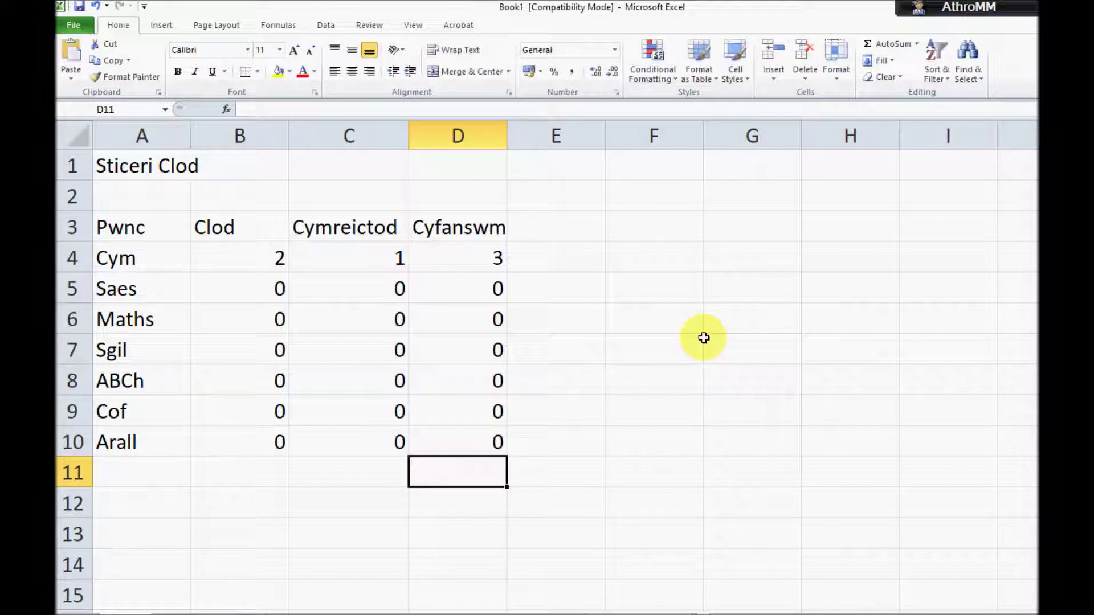
key(ctrl+grave)
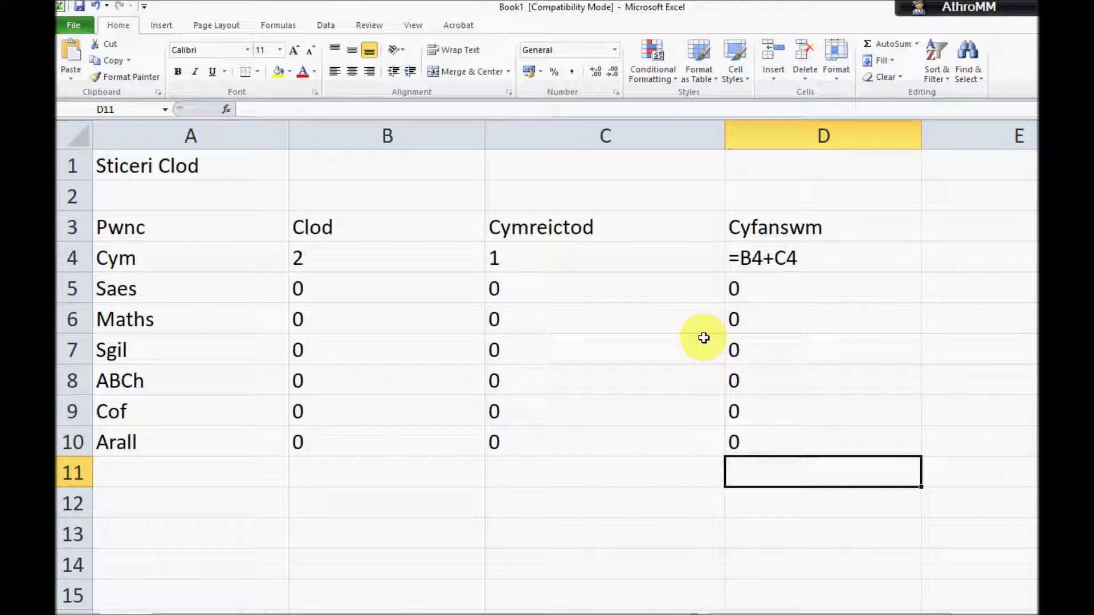
key(ctrl+grave)
Enter the formula =B5+C5 in cell D5 and fill it down through D10
click(472, 291)
text(=)
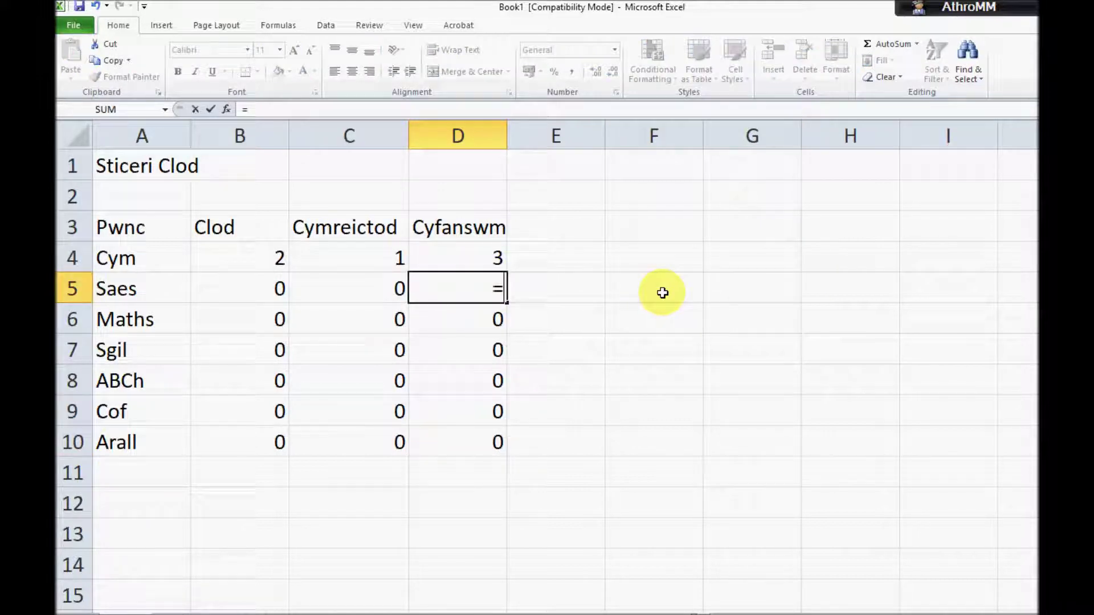
click(261, 297)
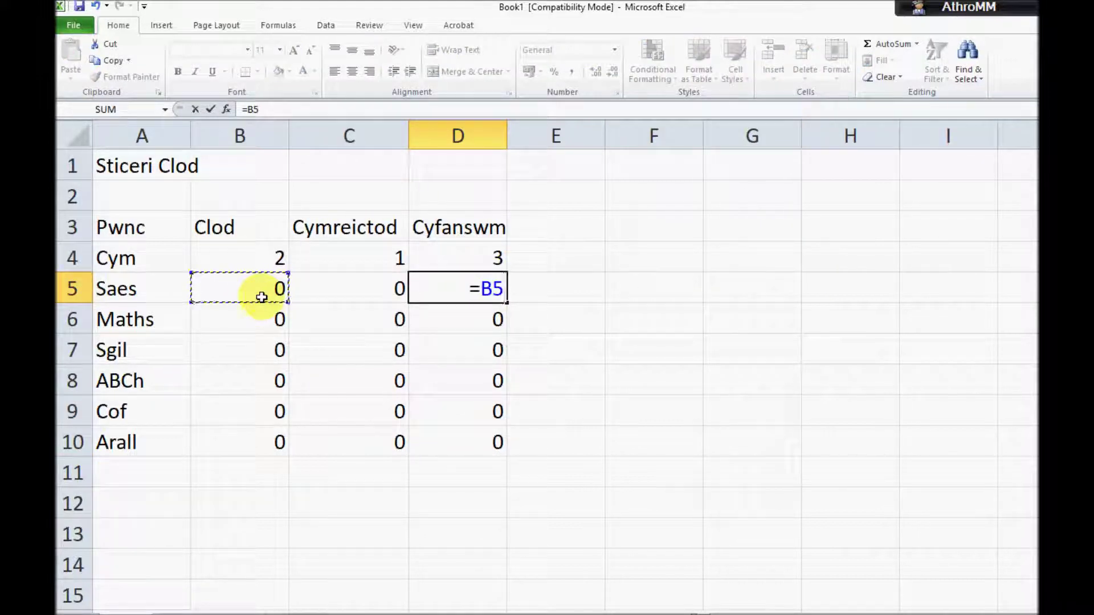
text(+)
click(325, 297)
key(Return)
click(454, 287)
drag(506, 302, 505, 450)
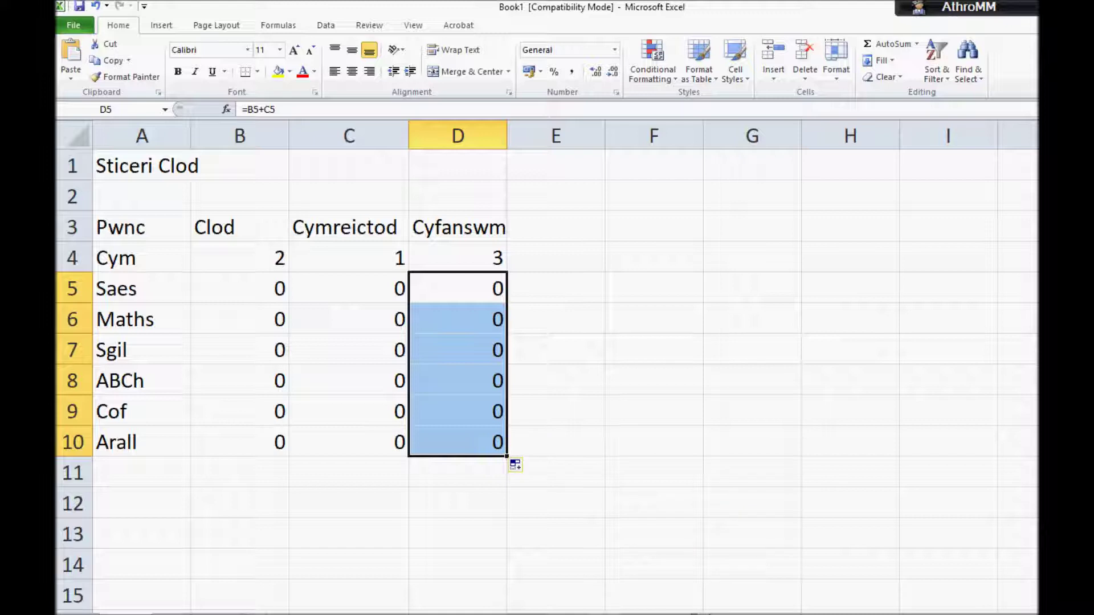
Open the current worksheet's name for editing
double_click(127, 614)
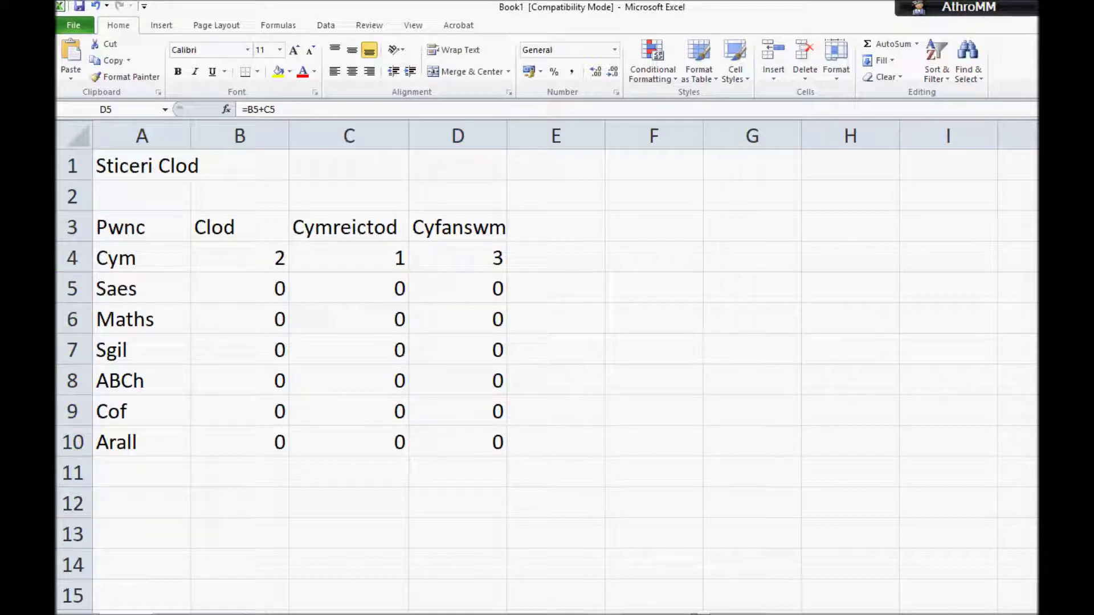